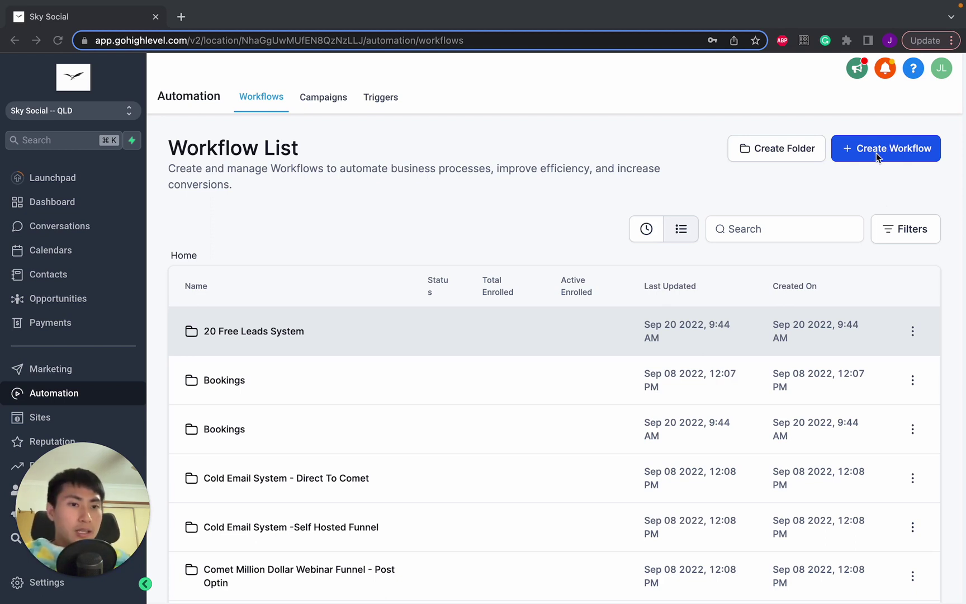
{"action": "left_click", "coordinate": [898, 162]}
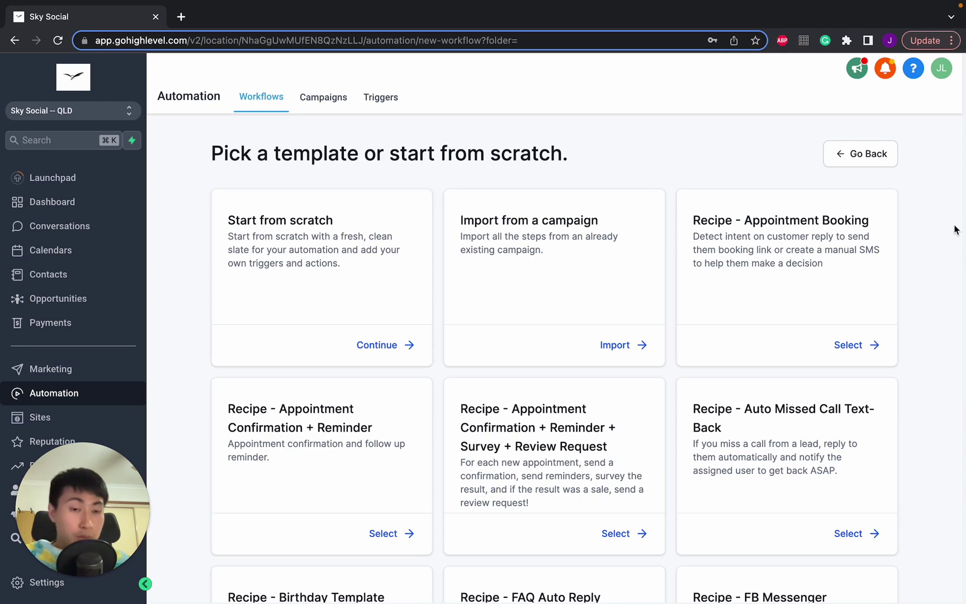
{"action": "scroll", "coordinate": [761, 323], "scroll_direction": "down", "scroll_amount": 2}
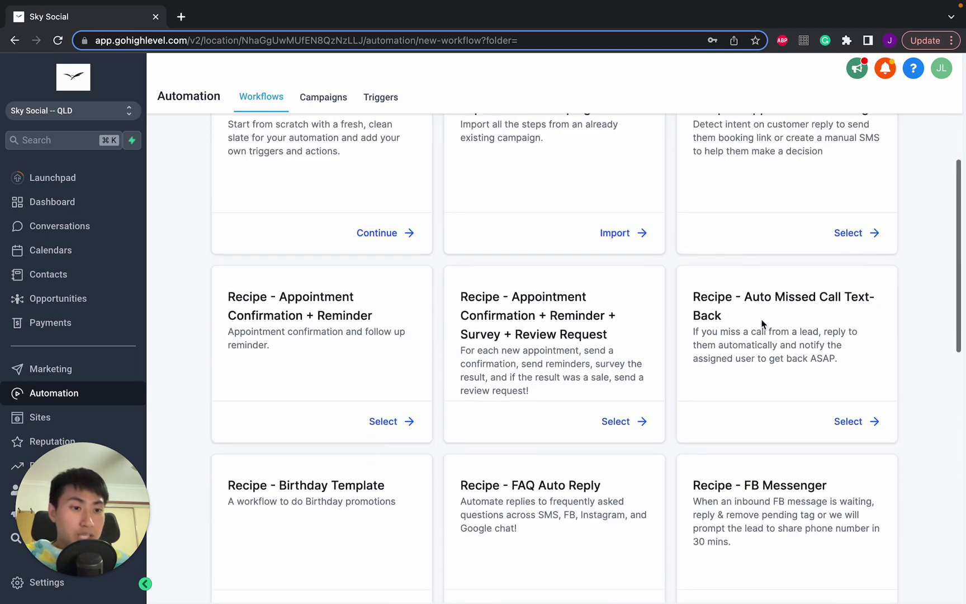
{"action": "scroll", "coordinate": [761, 323], "scroll_direction": "down", "scroll_amount": 2}
{"action": "scroll", "coordinate": [761, 325], "scroll_direction": "down", "scroll_amount": 1}
{"action": "scroll", "coordinate": [762, 325], "scroll_direction": "down", "scroll_amount": 2}
{"action": "scroll", "coordinate": [761, 325], "scroll_direction": "down", "scroll_amount": 1}
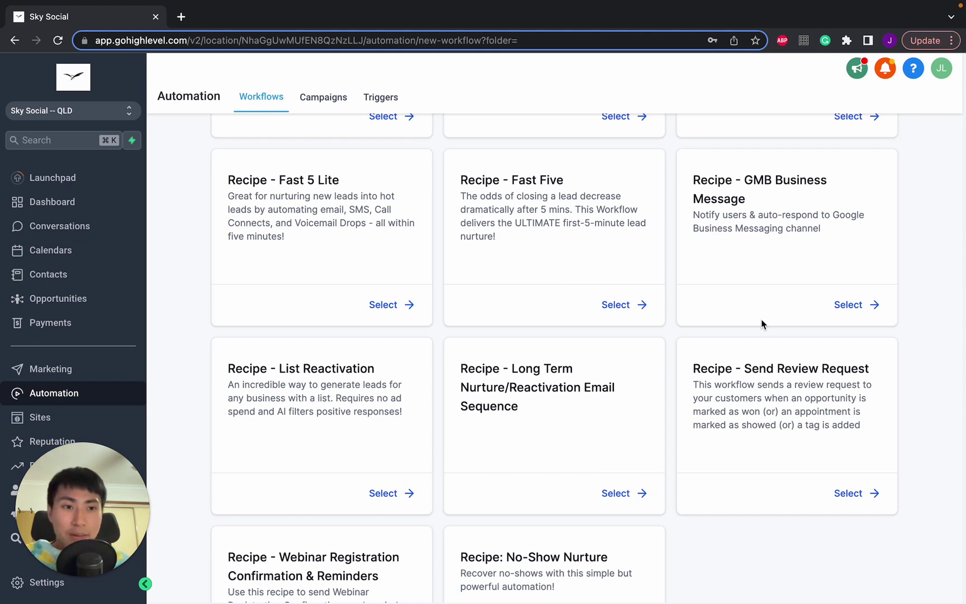
{"action": "scroll", "coordinate": [762, 324], "scroll_direction": "up", "scroll_amount": 3}
{"action": "scroll", "coordinate": [762, 324], "scroll_direction": "up", "scroll_amount": 2}
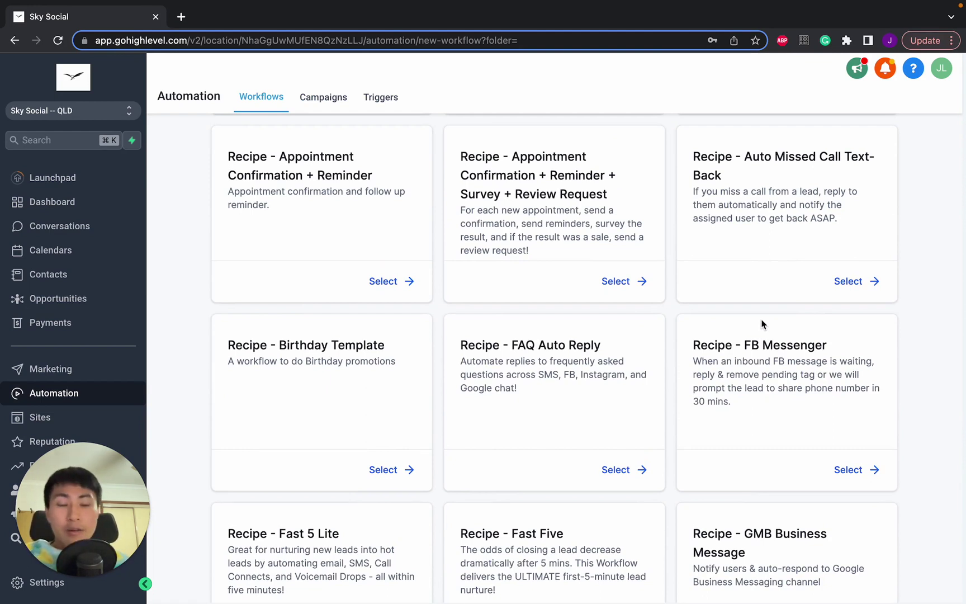
{"action": "scroll", "coordinate": [761, 324], "scroll_direction": "up", "scroll_amount": 1}
{"action": "scroll", "coordinate": [852, 343], "scroll_direction": "up", "scroll_amount": 3}
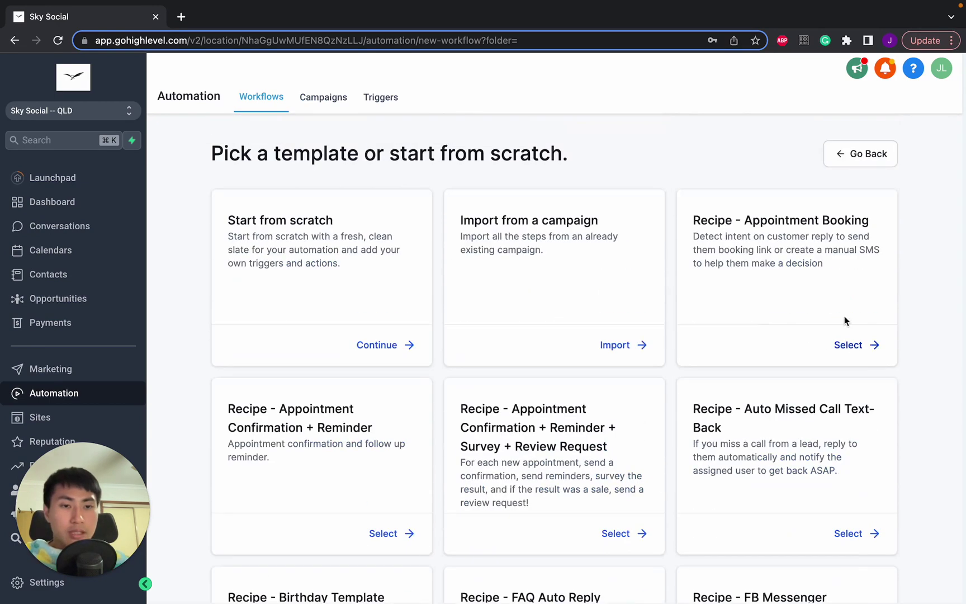
{"action": "left_click", "coordinate": [863, 345]}
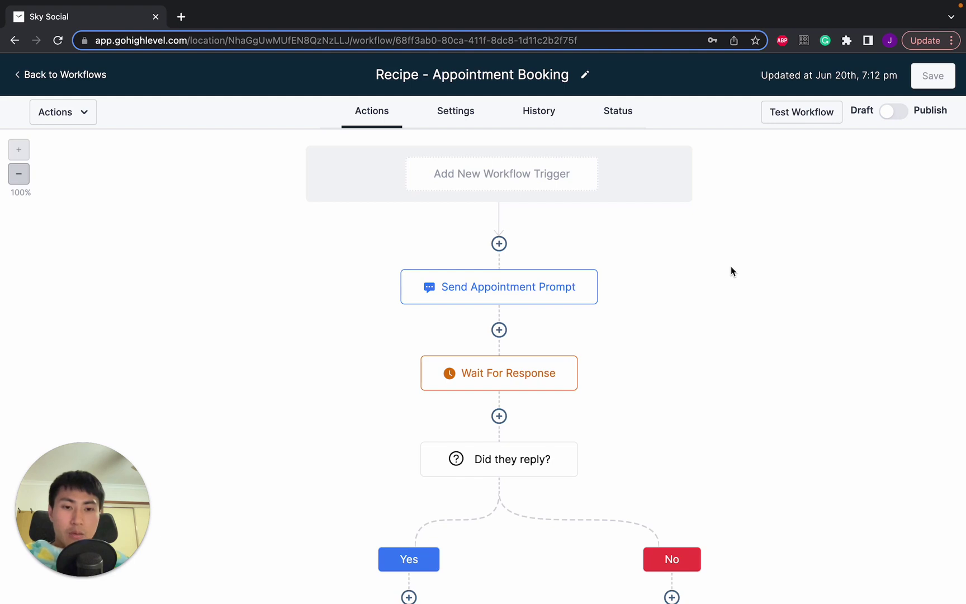
{"action": "scroll", "coordinate": [731, 270], "scroll_direction": "down", "scroll_amount": 4}
{"action": "scroll", "coordinate": [731, 271], "scroll_direction": "down", "scroll_amount": 1}
{"action": "scroll", "coordinate": [731, 270], "scroll_direction": "up", "scroll_amount": 1}
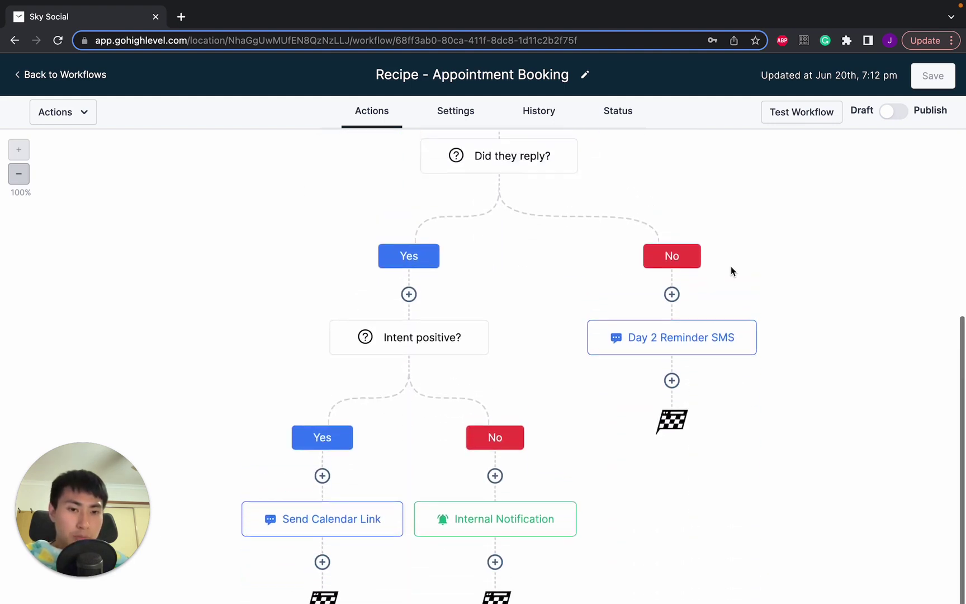
{"action": "scroll", "coordinate": [731, 270], "scroll_direction": "up", "scroll_amount": 4}
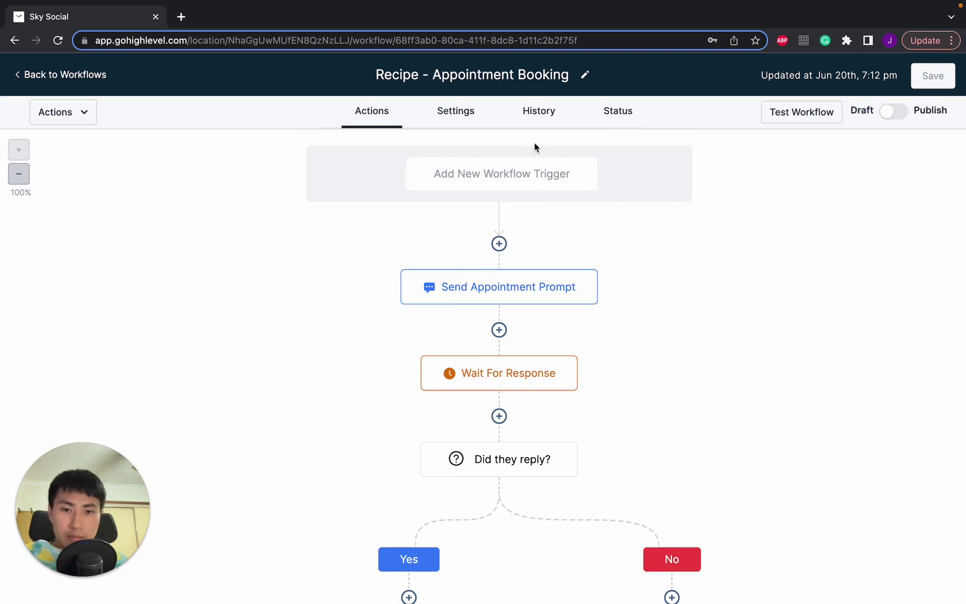
Add a Facebook Lead Form Submitted trigger and start an In Form filter on it
{"action": "left_click", "coordinate": [514, 187]}
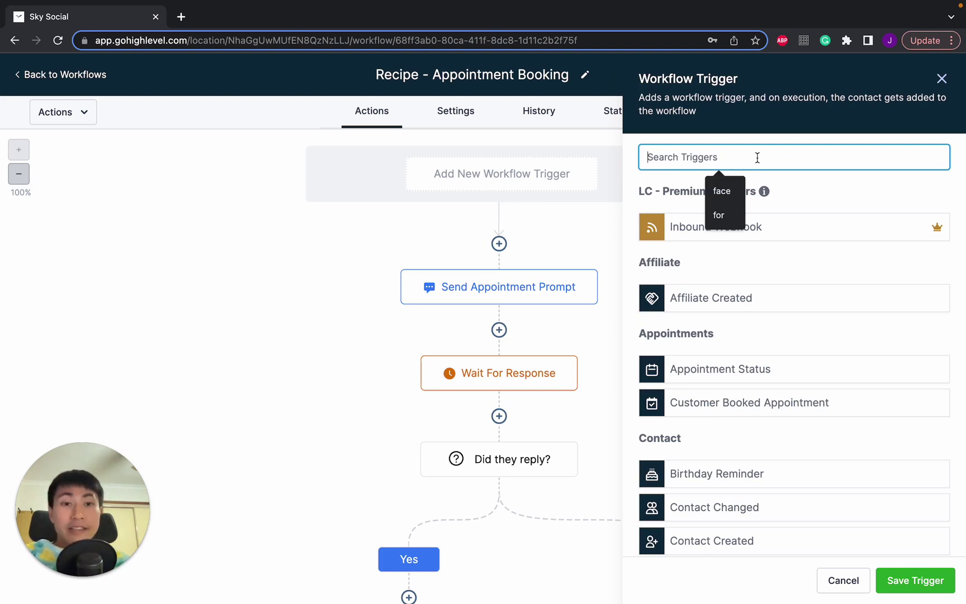
{"action": "type", "text": "face"}
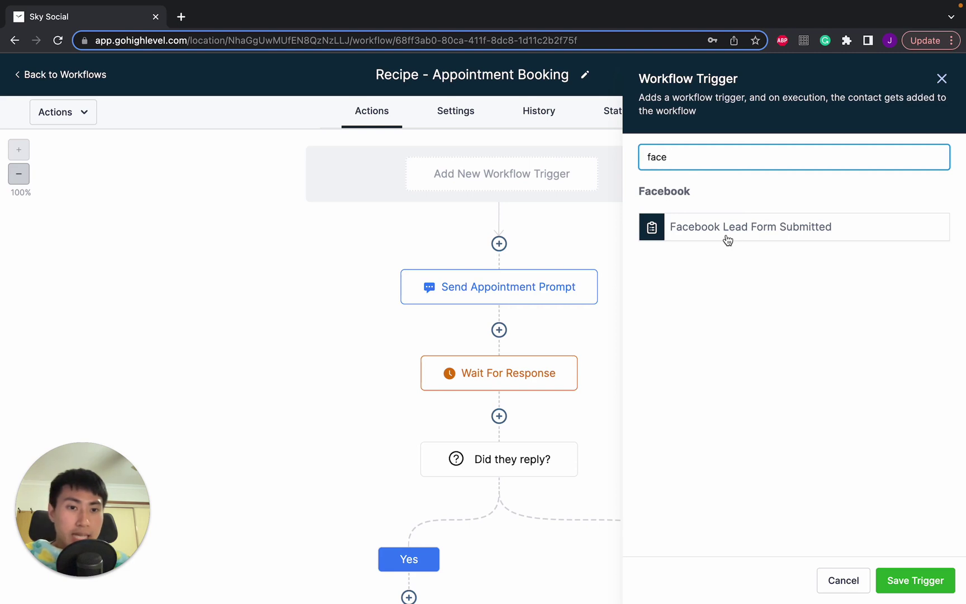
{"action": "left_click", "coordinate": [728, 239]}
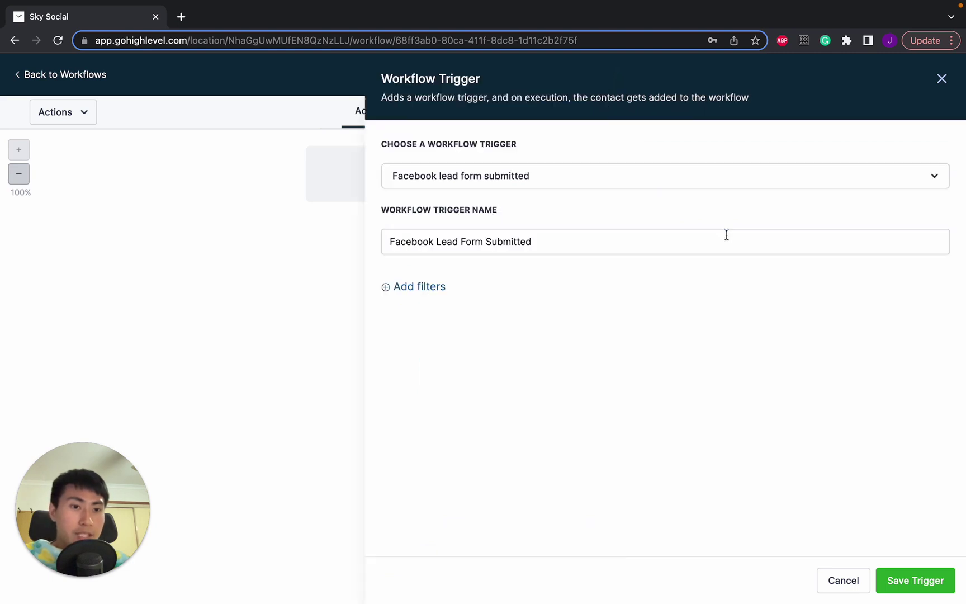
{"action": "left_click", "coordinate": [419, 285]}
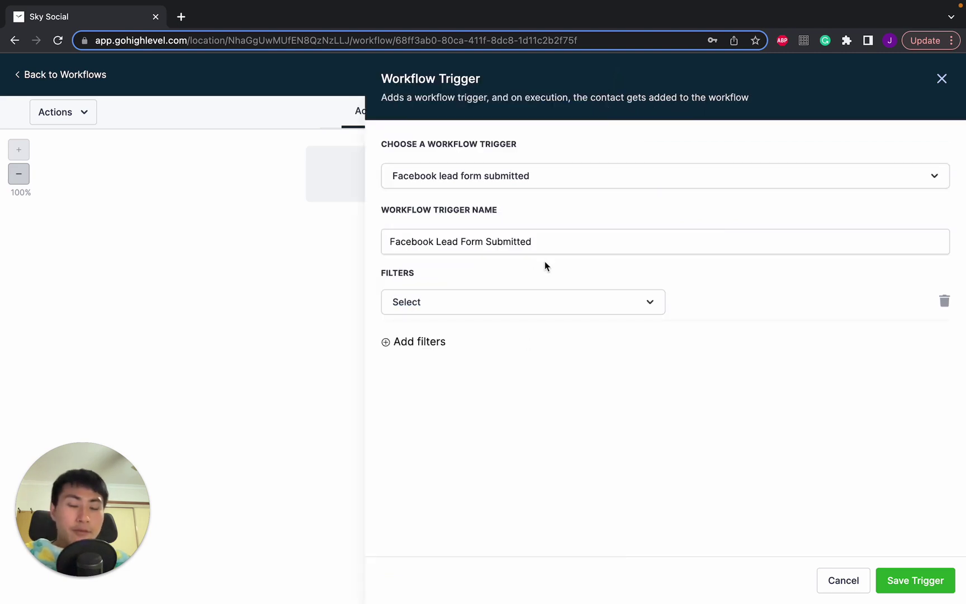
{"action": "left_click", "coordinate": [466, 304]}
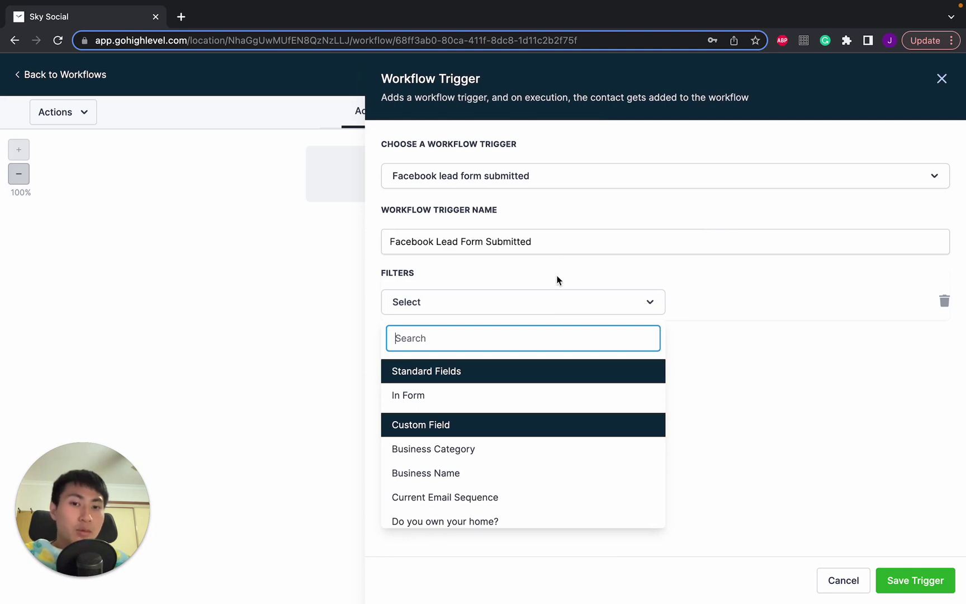
{"action": "left_click", "coordinate": [454, 400]}
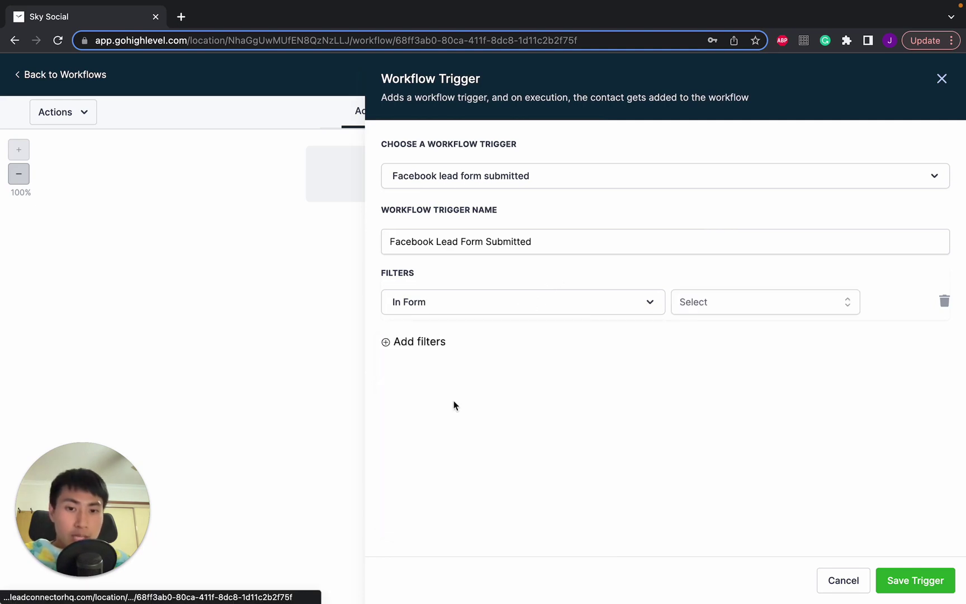
{"action": "left_click", "coordinate": [794, 307]}
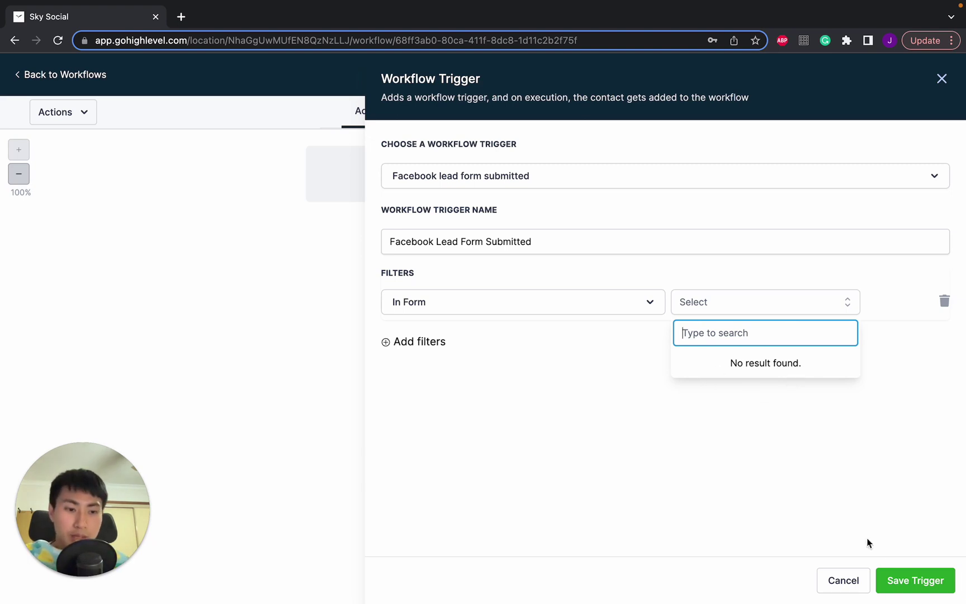
Remove the empty In Form filter and save the trigger without filters
{"action": "left_click", "coordinate": [892, 574]}
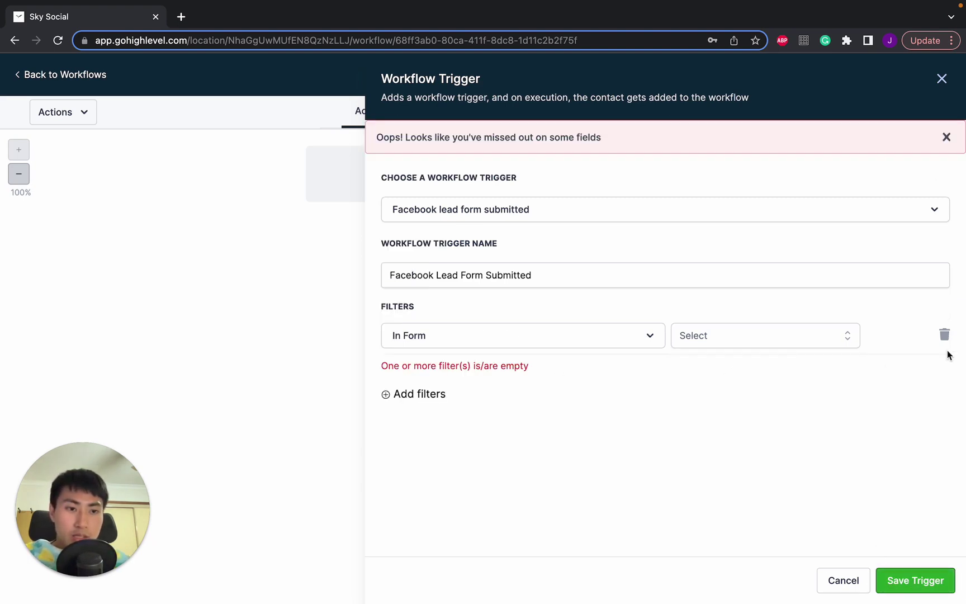
{"action": "left_click", "coordinate": [944, 334]}
{"action": "left_click", "coordinate": [906, 583]}
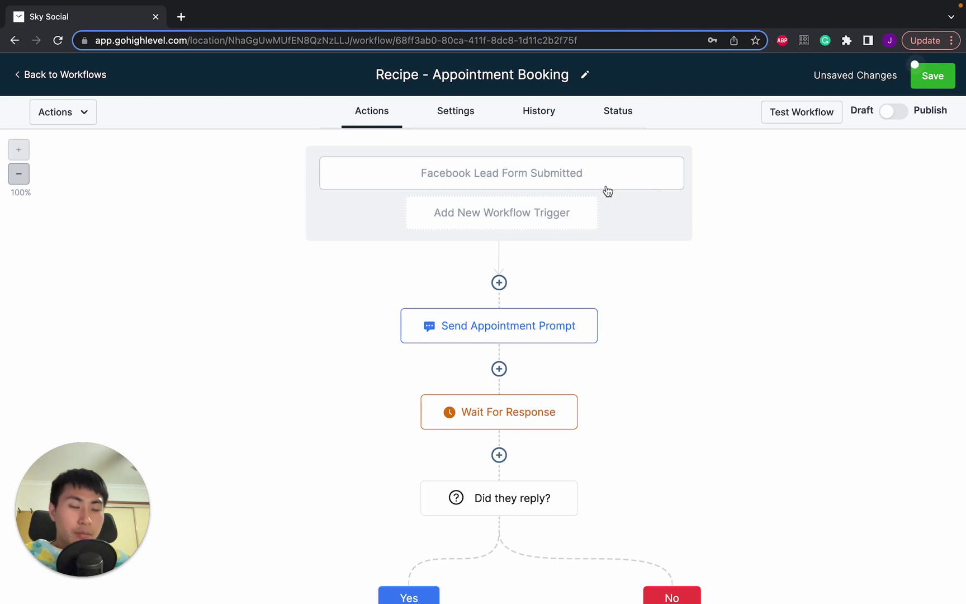
{"action": "scroll", "coordinate": [576, 274], "scroll_direction": "down", "scroll_amount": 2}
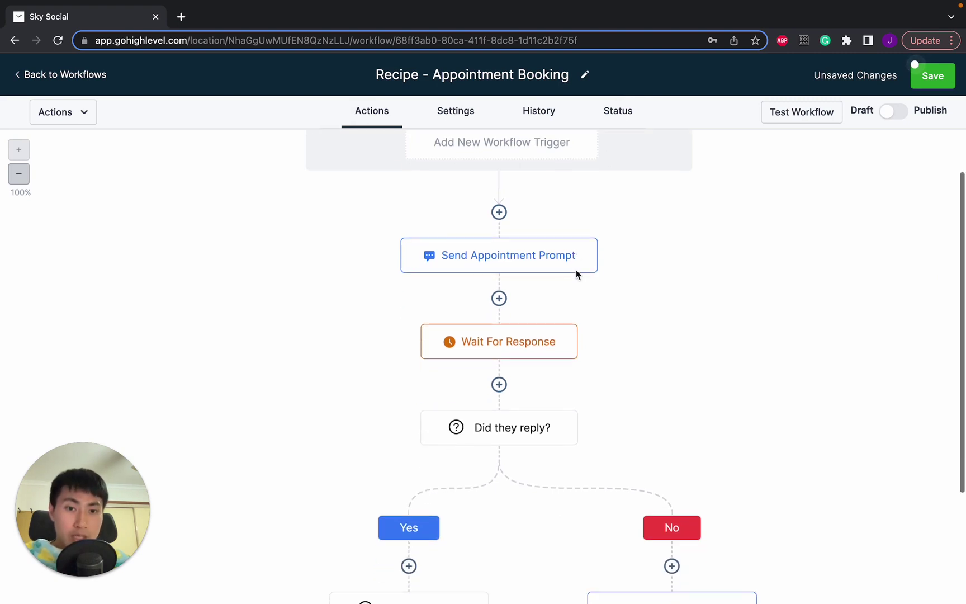
Insert 'Sunshine Rentals' after 'our offer from' in the appointment prompt SMS
{"action": "left_click", "coordinate": [526, 266]}
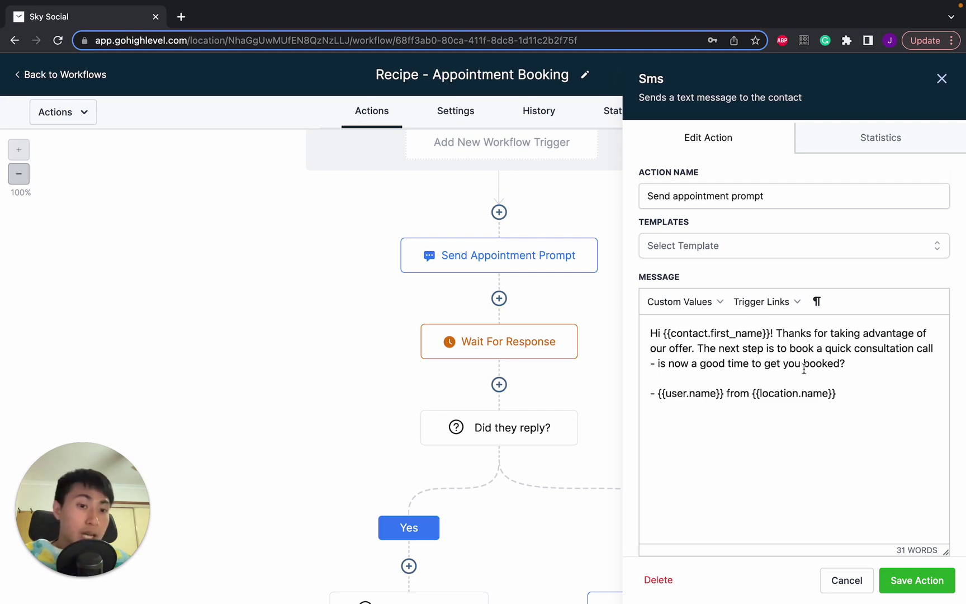
{"action": "left_click", "coordinate": [855, 378]}
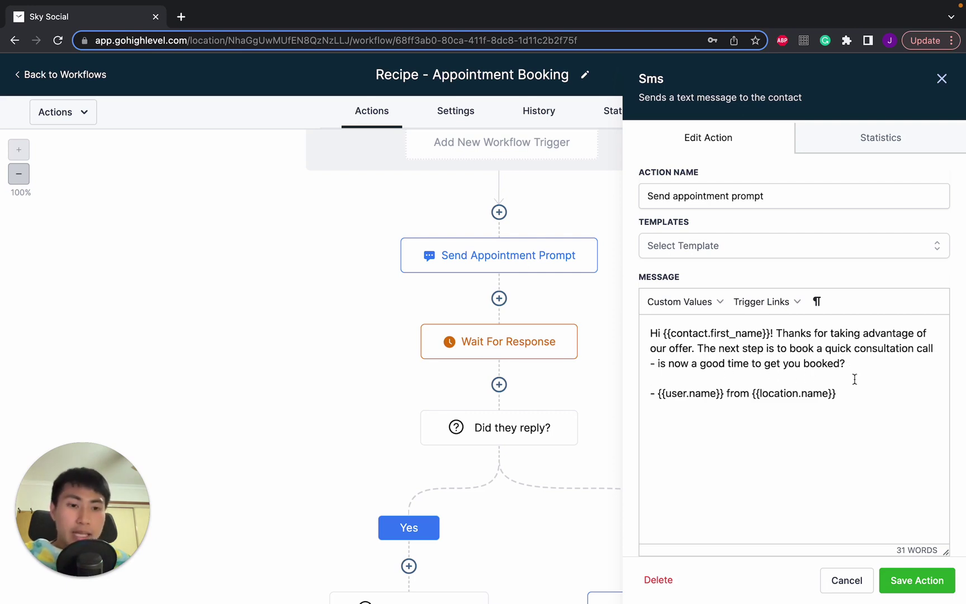
{"action": "type", "text": "Please"}
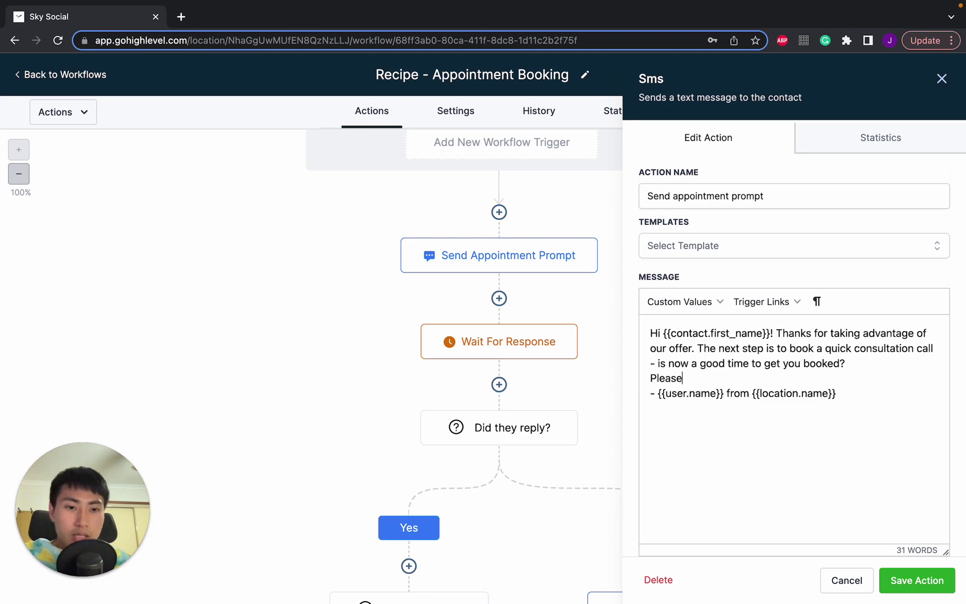
{"action": "type", "text": " respond "}
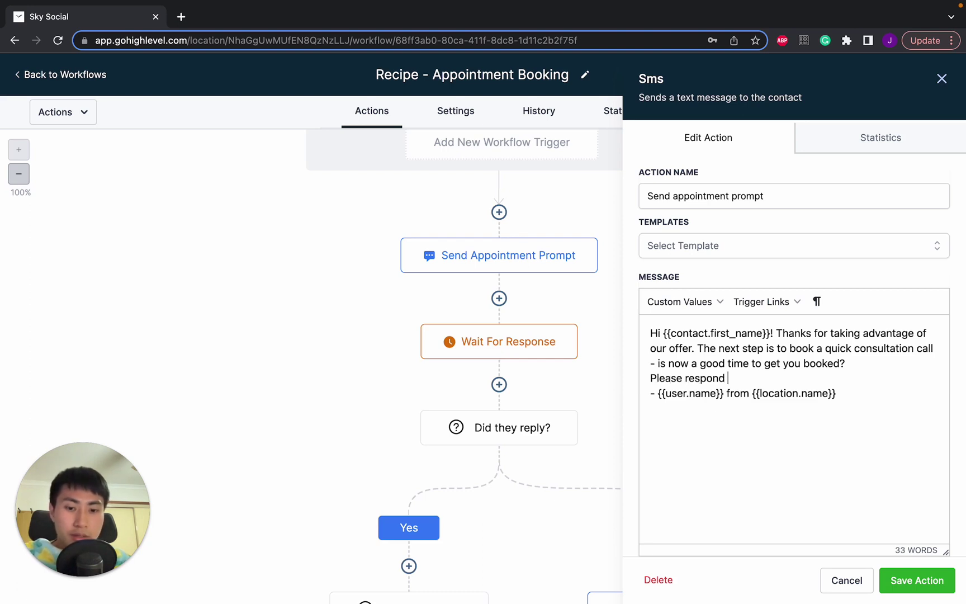
{"action": "type", "text": "With Yes "}
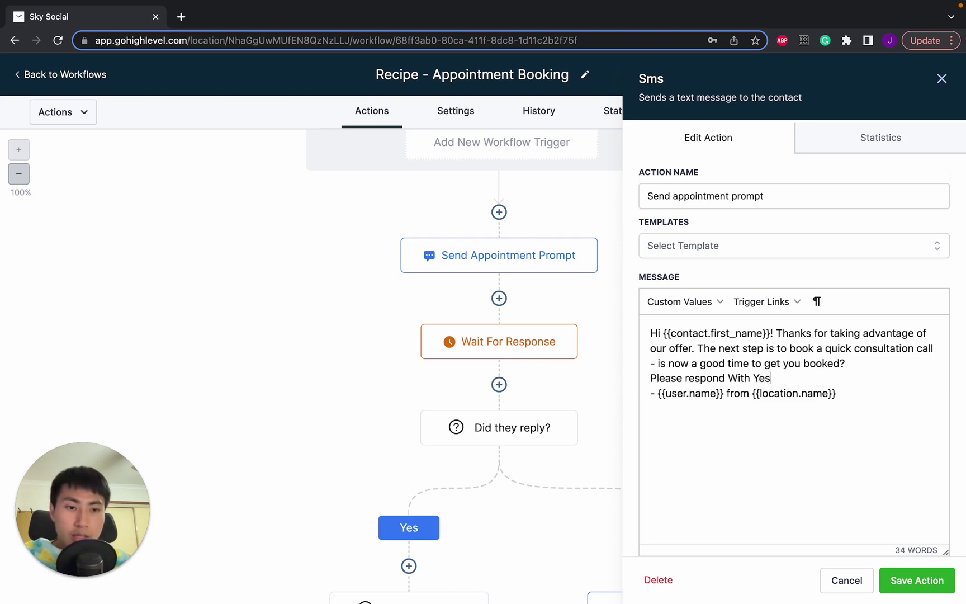
{"action": "type", "text": "Or No"}
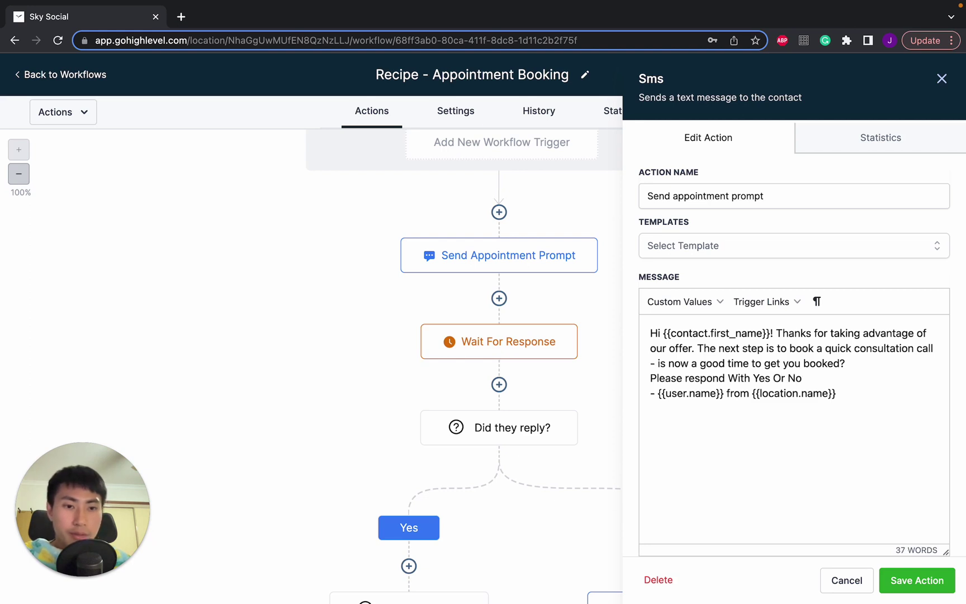
{"action": "left_click", "coordinate": [864, 367]}
{"action": "key", "text": "Return"}
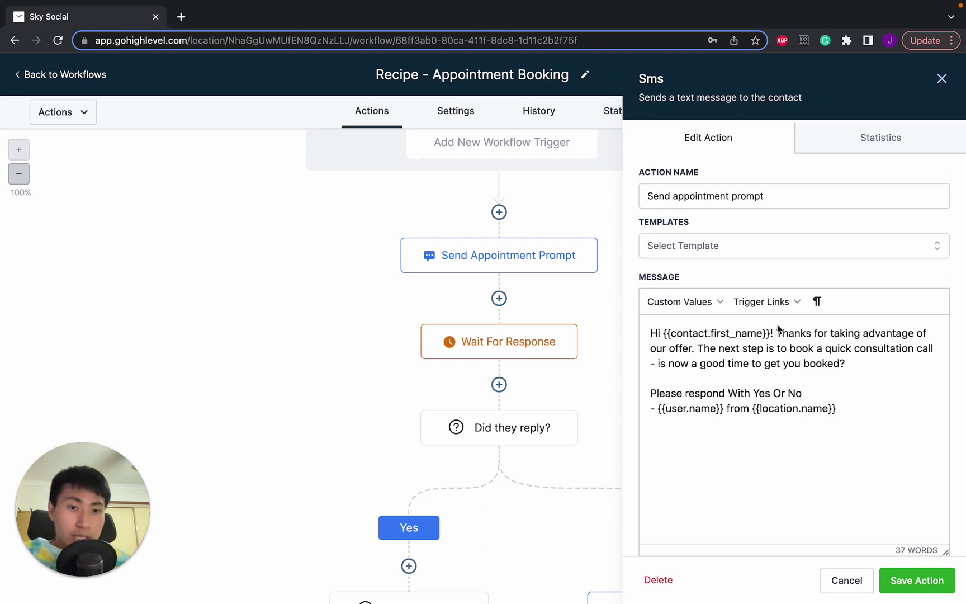
{"action": "left_click", "coordinate": [694, 348]}
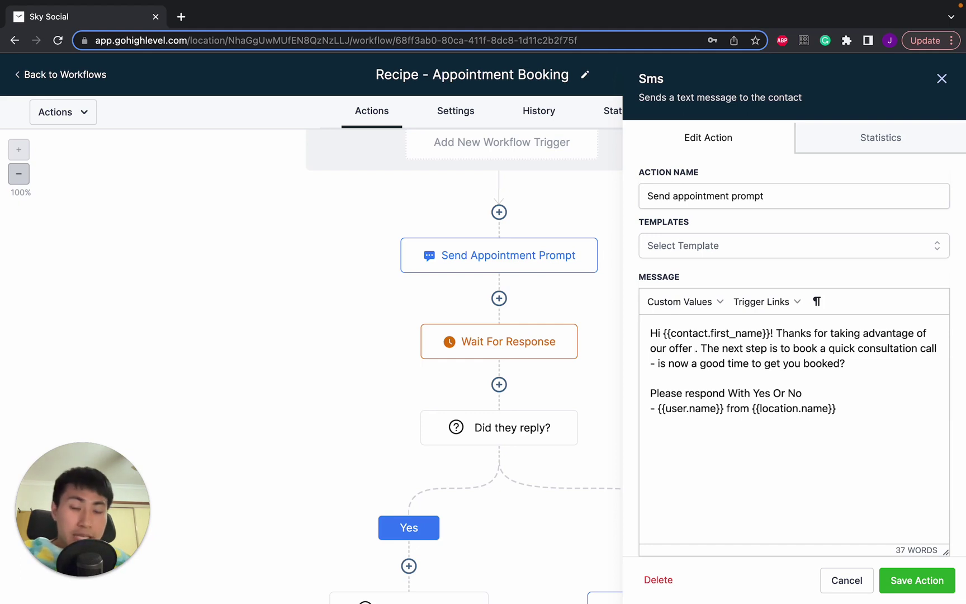
{"action": "type", "text": "f"}
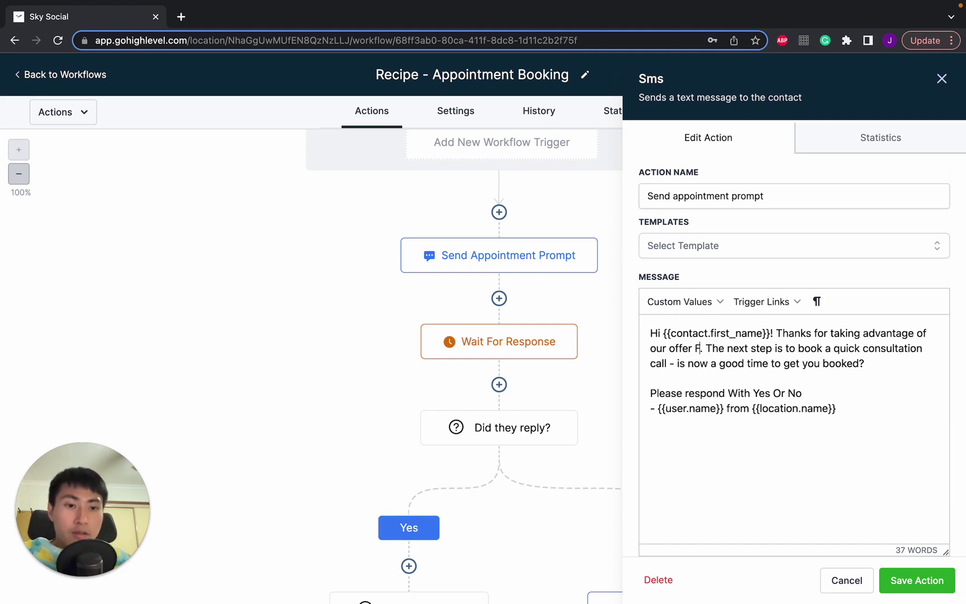
{"action": "type", "text": "rom "}
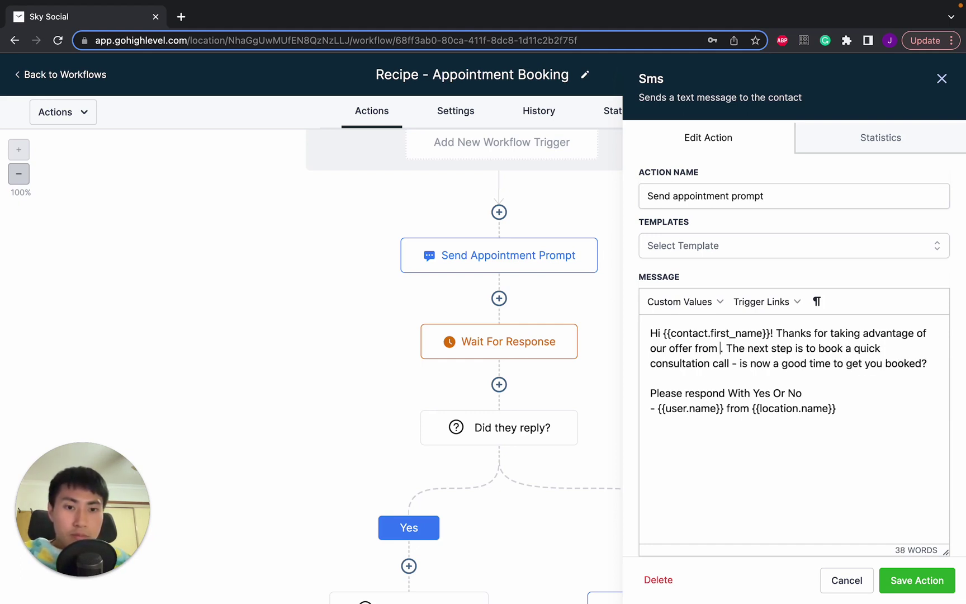
{"action": "type", "text": "sun"}
{"action": "key", "text": "BackSpace"}
{"action": "key", "text": "BackSpace"}
{"action": "key", "text": "BackSpace"}
{"action": "type", "text": "Sund"}
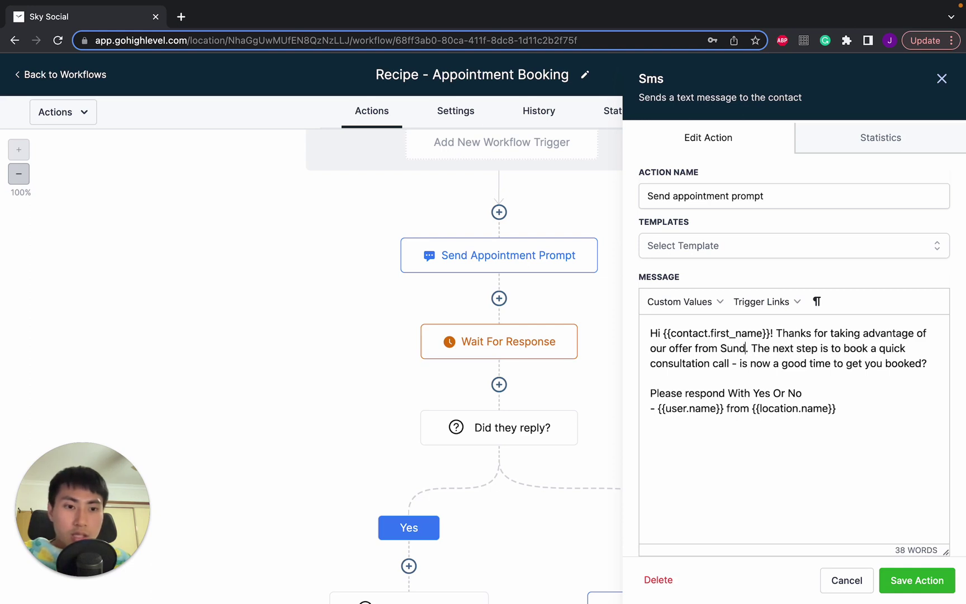
{"action": "key", "text": "BackSpace"}
{"action": "type", "text": "shine R"}
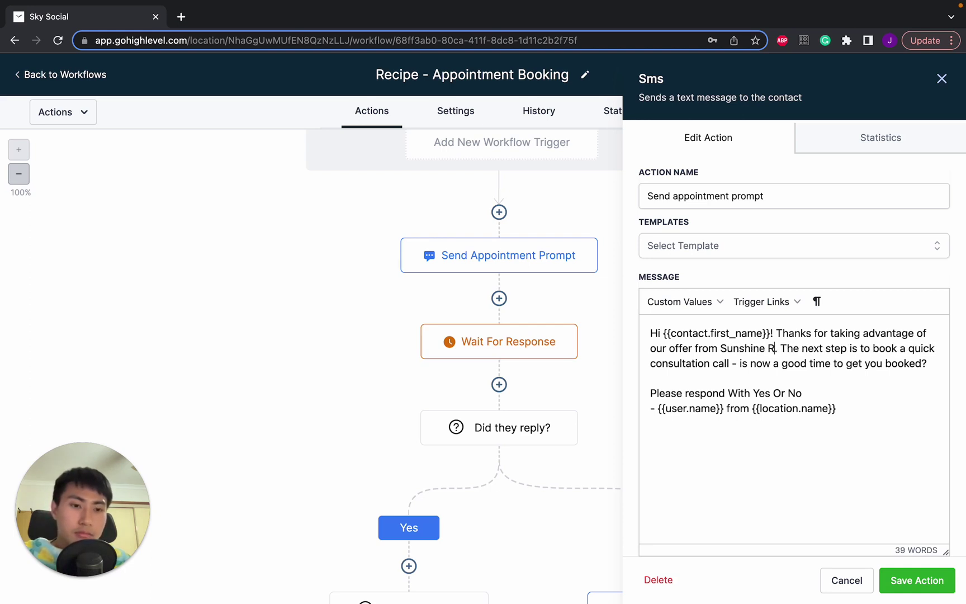
{"action": "type", "text": "entals"}
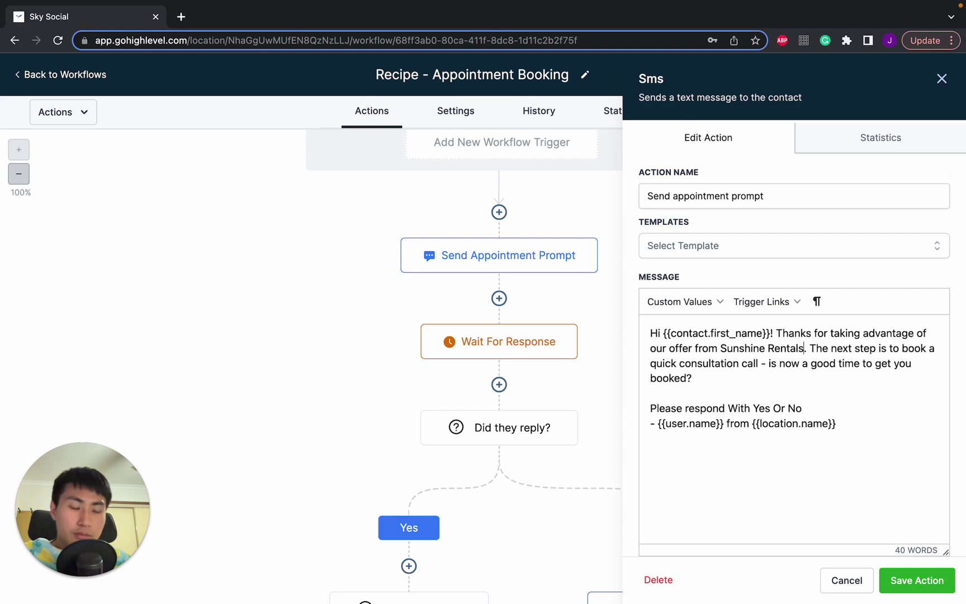
Add a Sunshine Rentals sign-off line below the signature and save the action
{"action": "left_click", "coordinate": [873, 395]}
{"action": "left_click", "coordinate": [872, 425]}
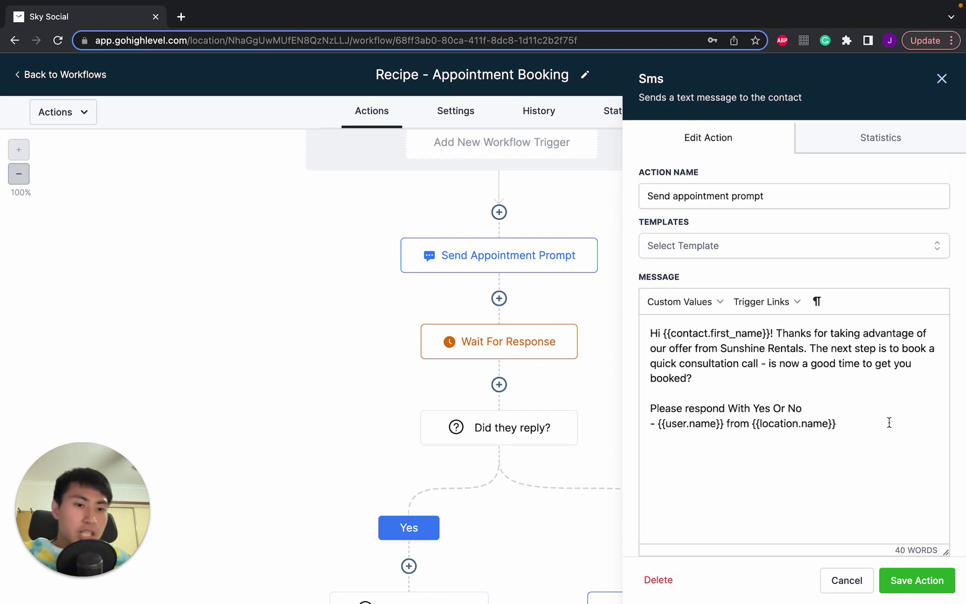
{"action": "key", "text": "Return"}
{"action": "key", "text": "Return"}
{"action": "type", "text": "Re"}
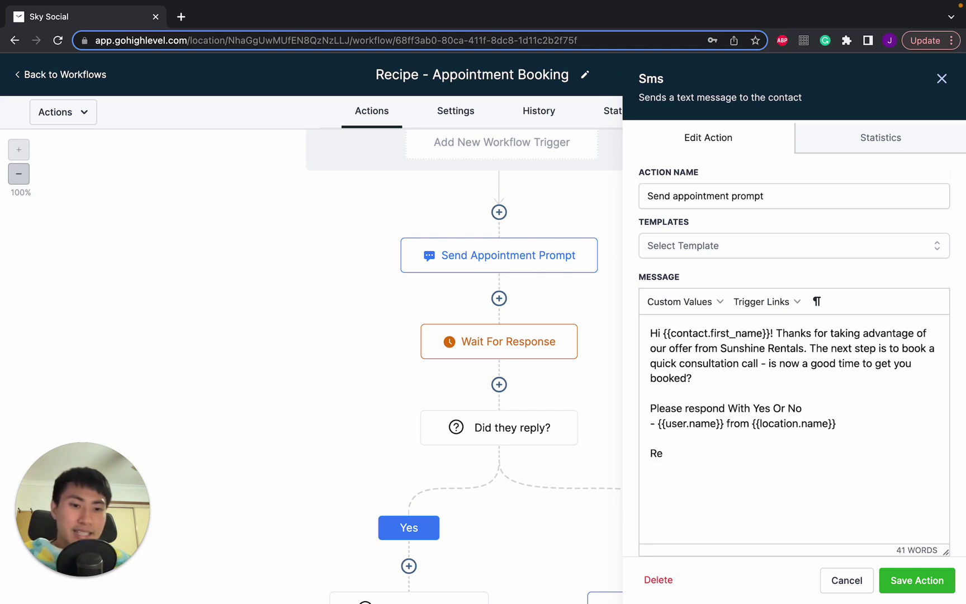
{"action": "key", "text": "BackSpace"}
{"action": "key", "text": "BackSpace"}
{"action": "type", "text": "Sun"}
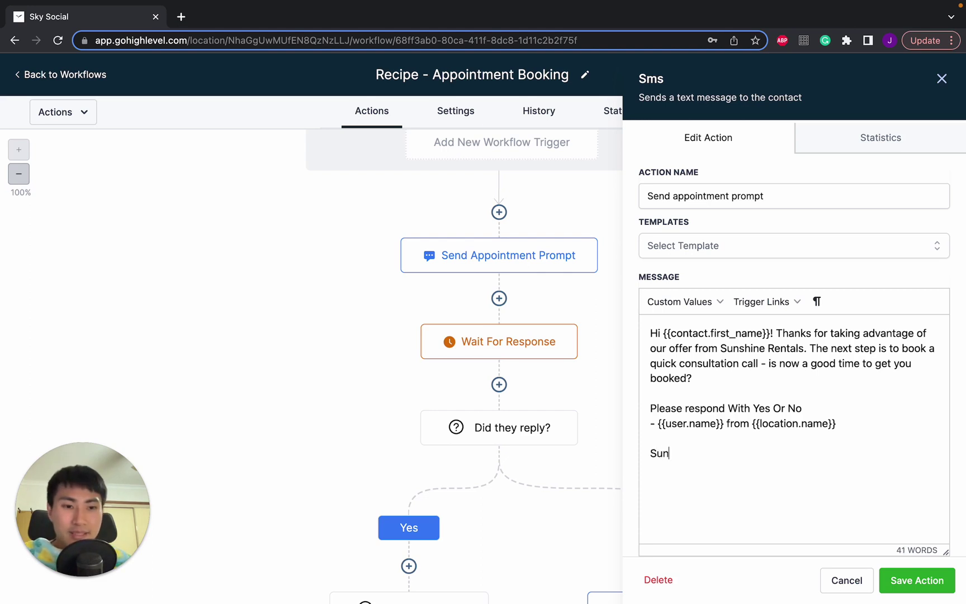
{"action": "type", "text": "si"}
{"action": "type", "text": "ine "}
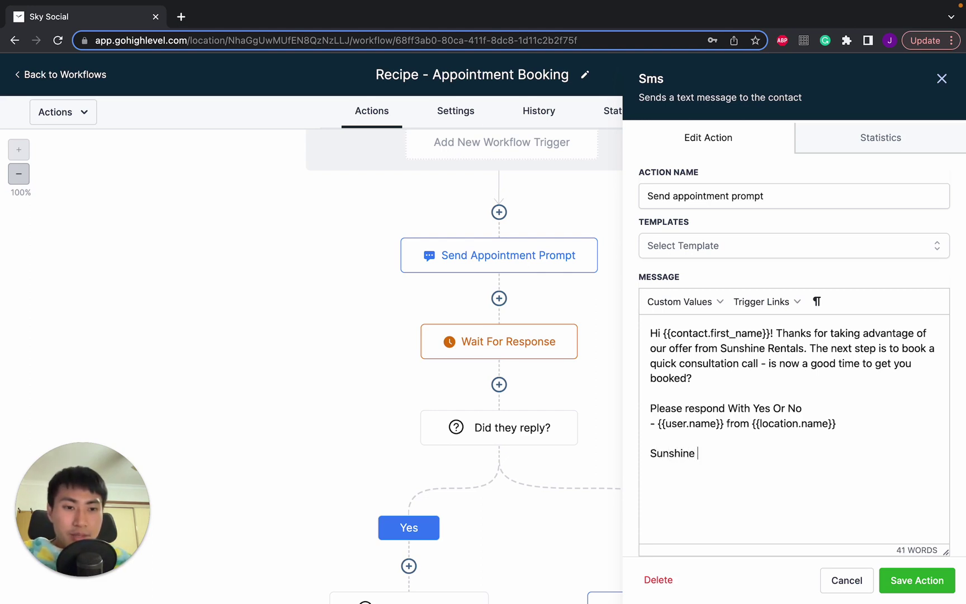
{"action": "type", "text": "Rentals"}
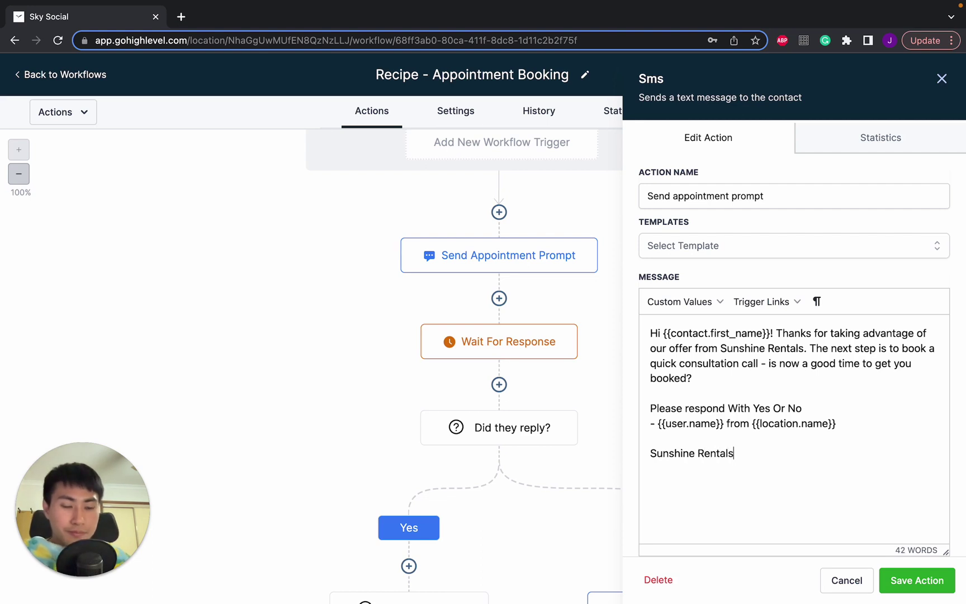
{"action": "left_click", "coordinate": [904, 578]}
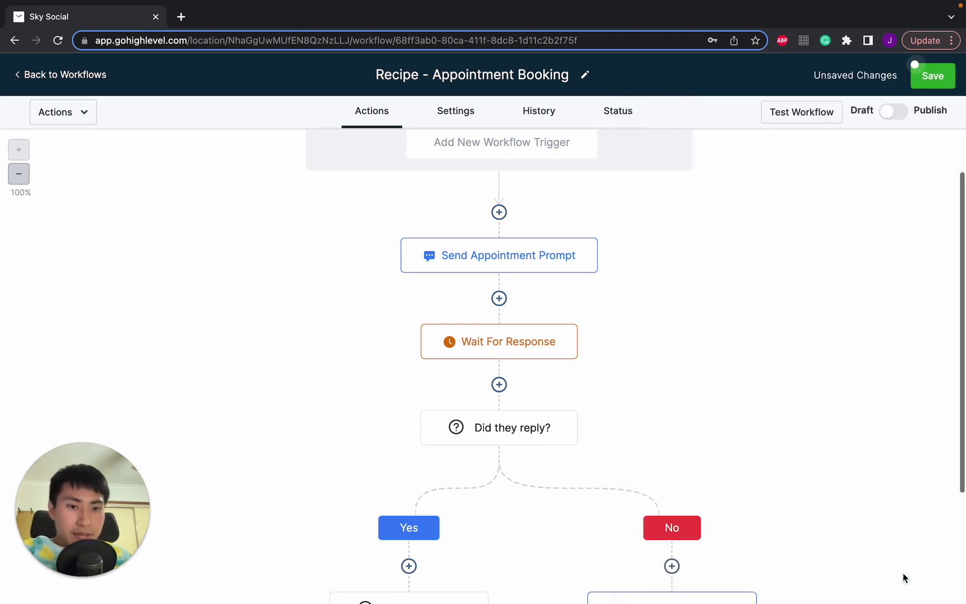
{"action": "scroll", "coordinate": [493, 189], "scroll_direction": "down", "scroll_amount": 3}
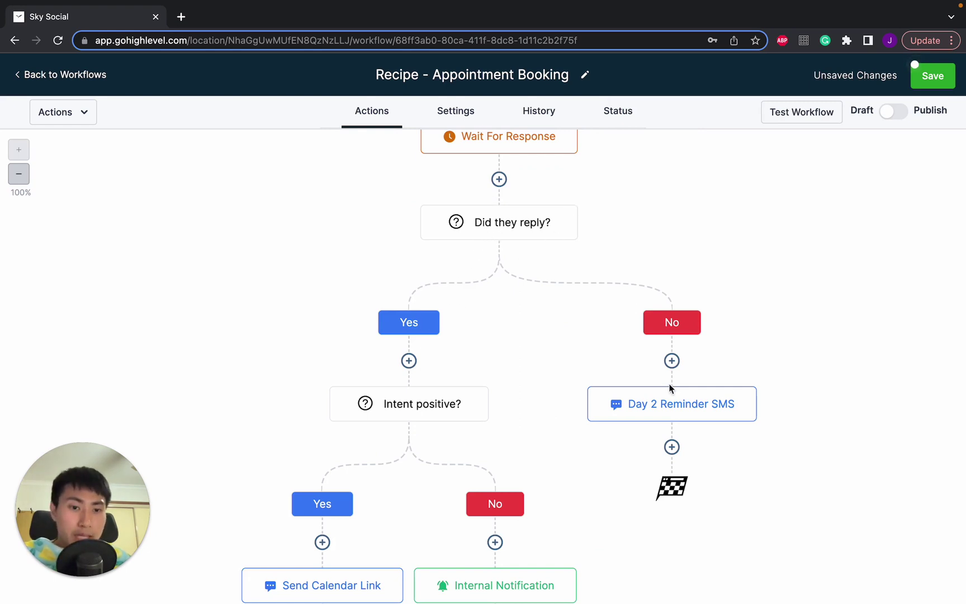
Add a 'Sunshine Rentals' line below the Day 2 Reminder signature and save the action
{"action": "left_click", "coordinate": [669, 402]}
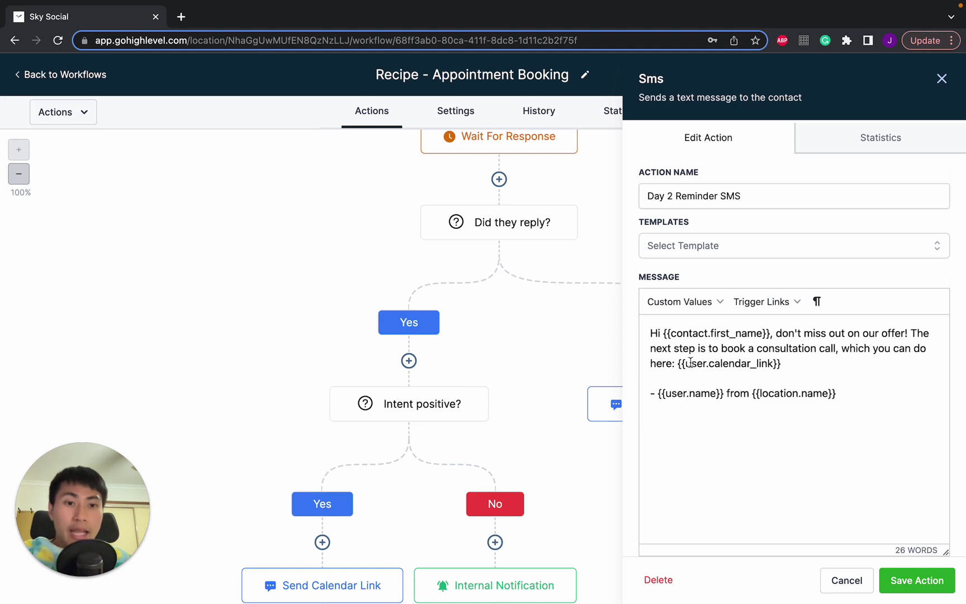
{"action": "left_click_drag", "start_coordinate": [686, 363], "coordinate": [774, 362]}
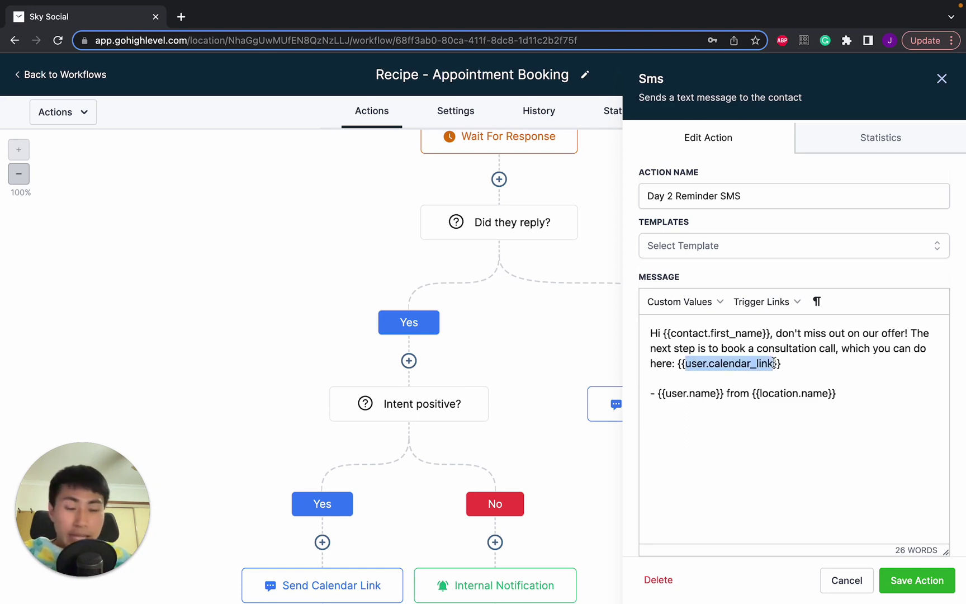
{"action": "left_click", "coordinate": [778, 366]}
{"action": "left_click", "coordinate": [834, 407]}
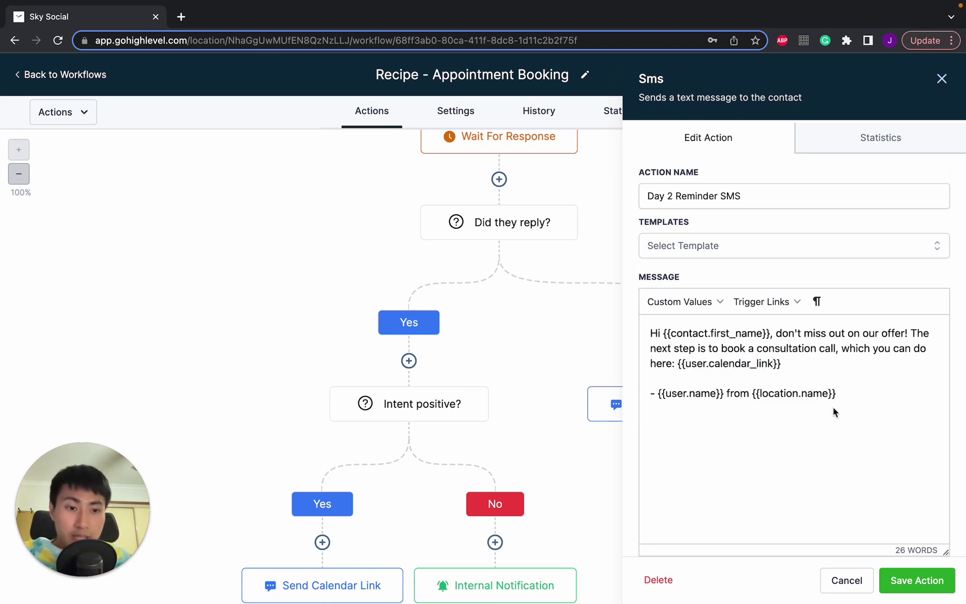
{"action": "key", "text": "Return"}
{"action": "key", "text": "Return"}
{"action": "type", "text": "Sun"}
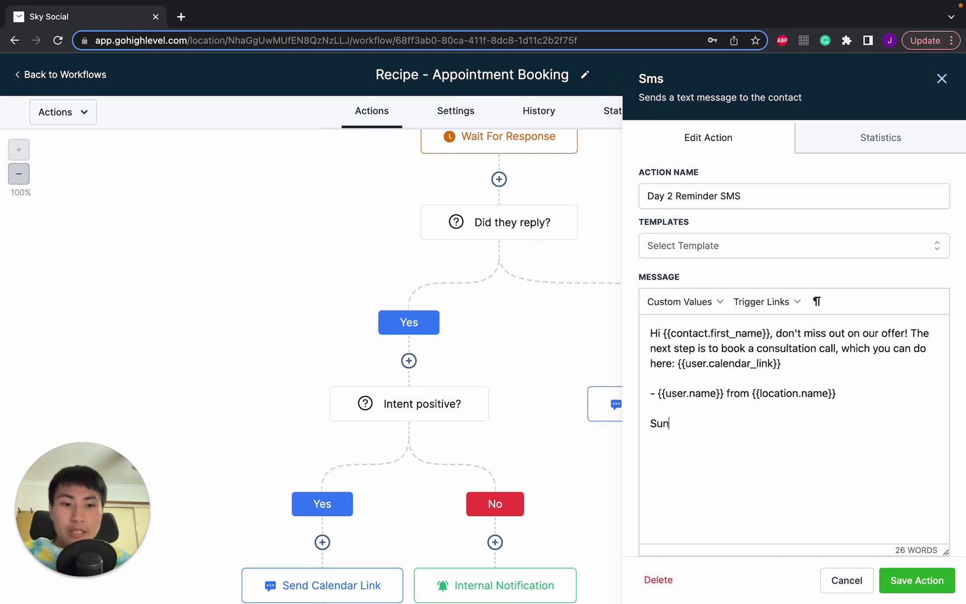
{"action": "type", "text": "shi"}
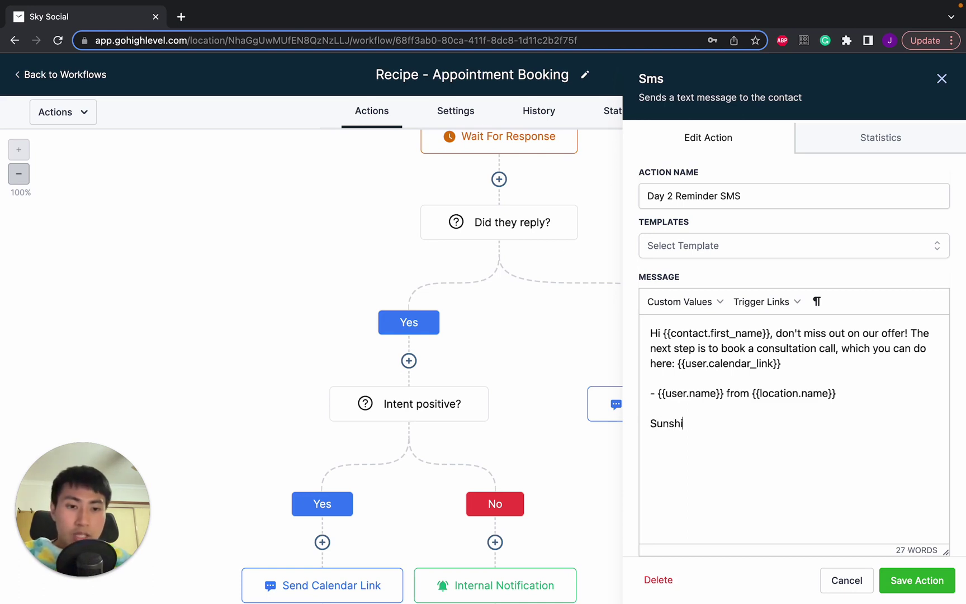
{"action": "type", "text": "ne Rentals"}
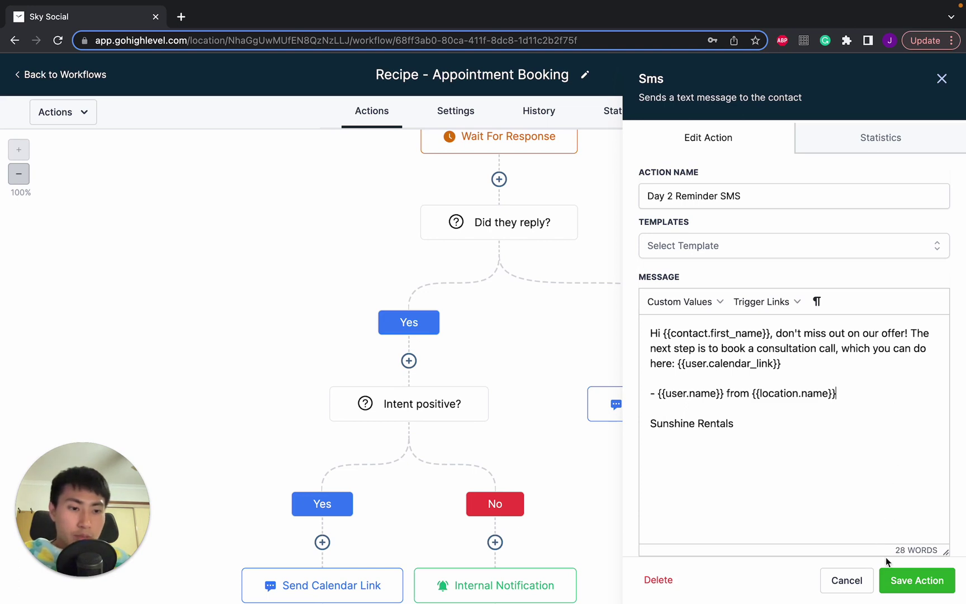
{"action": "left_click", "coordinate": [906, 580]}
{"action": "scroll", "coordinate": [686, 376], "scroll_direction": "down", "scroll_amount": 2}
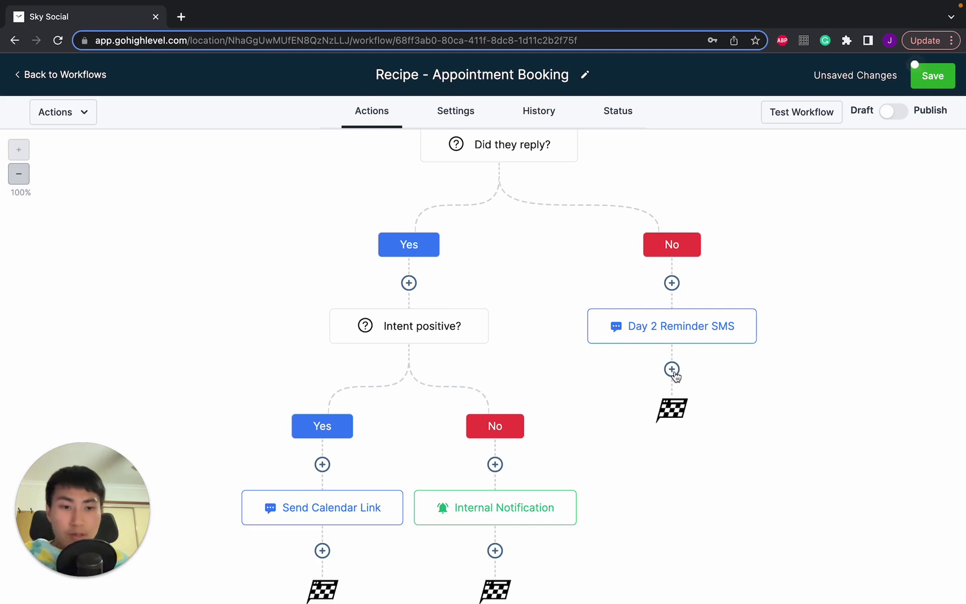
{"action": "scroll", "coordinate": [549, 262], "scroll_direction": "up", "scroll_amount": 2}
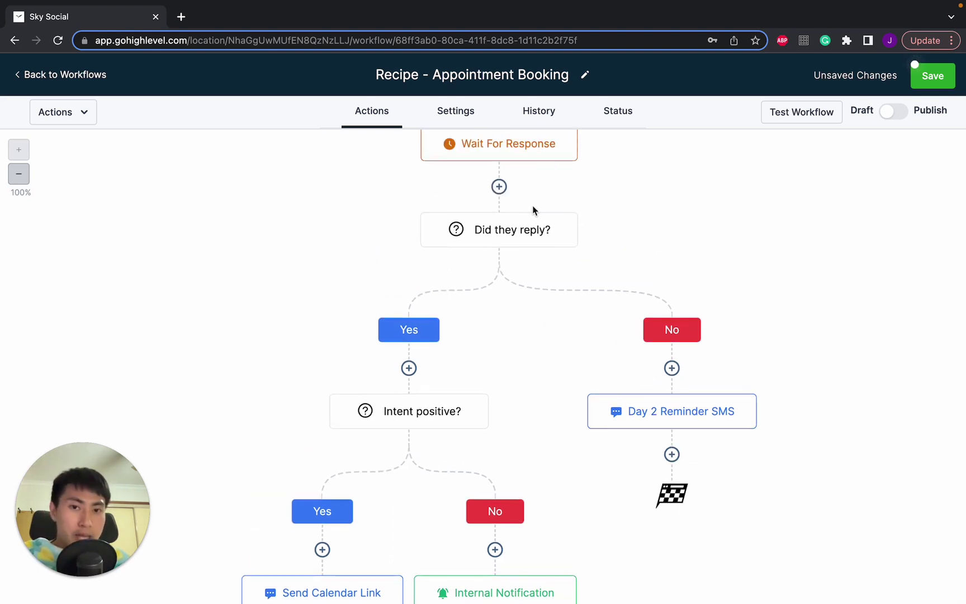
{"action": "scroll", "coordinate": [506, 210], "scroll_direction": "up", "scroll_amount": 1}
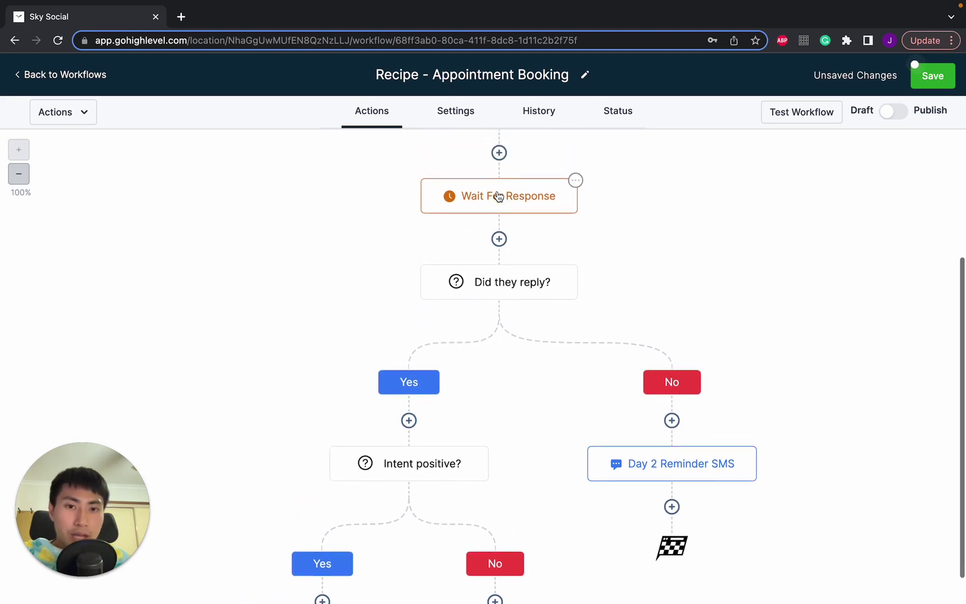
{"action": "scroll", "coordinate": [502, 204], "scroll_direction": "up", "scroll_amount": 2}
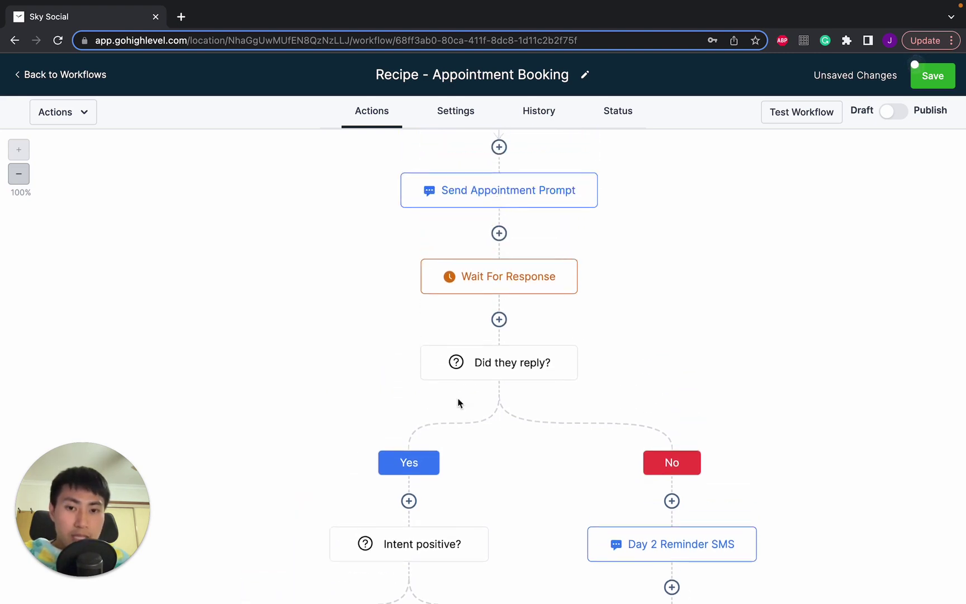
{"action": "scroll", "coordinate": [409, 501], "scroll_direction": "down", "scroll_amount": 2}
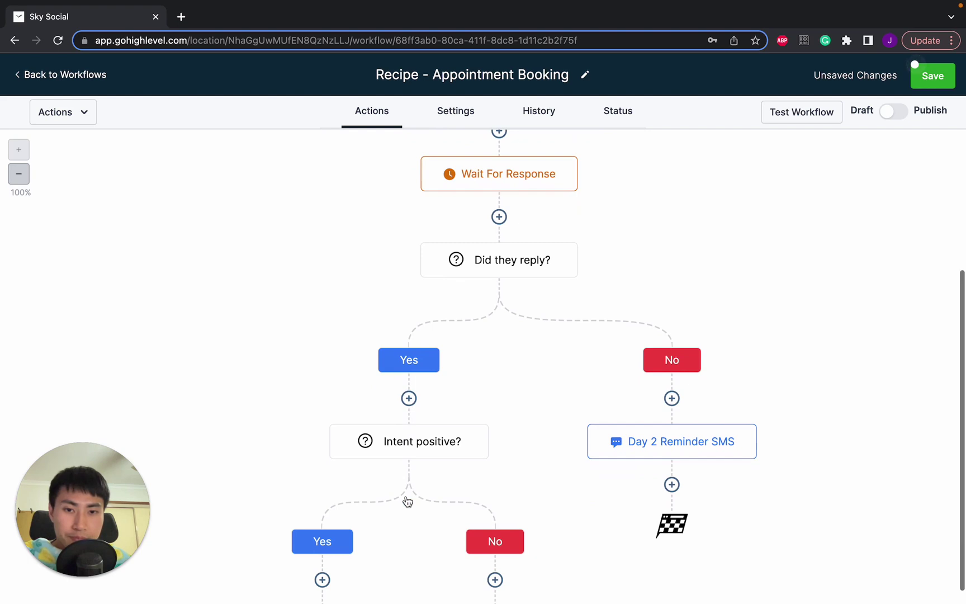
{"action": "scroll", "coordinate": [414, 316], "scroll_direction": "down", "scroll_amount": 2}
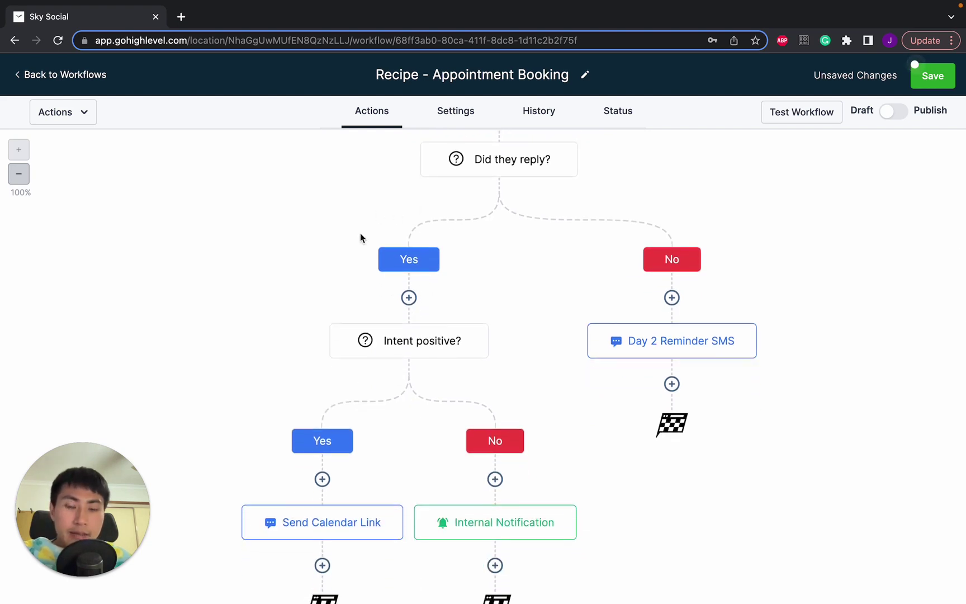
{"action": "scroll", "coordinate": [431, 274], "scroll_direction": "down", "scroll_amount": 1}
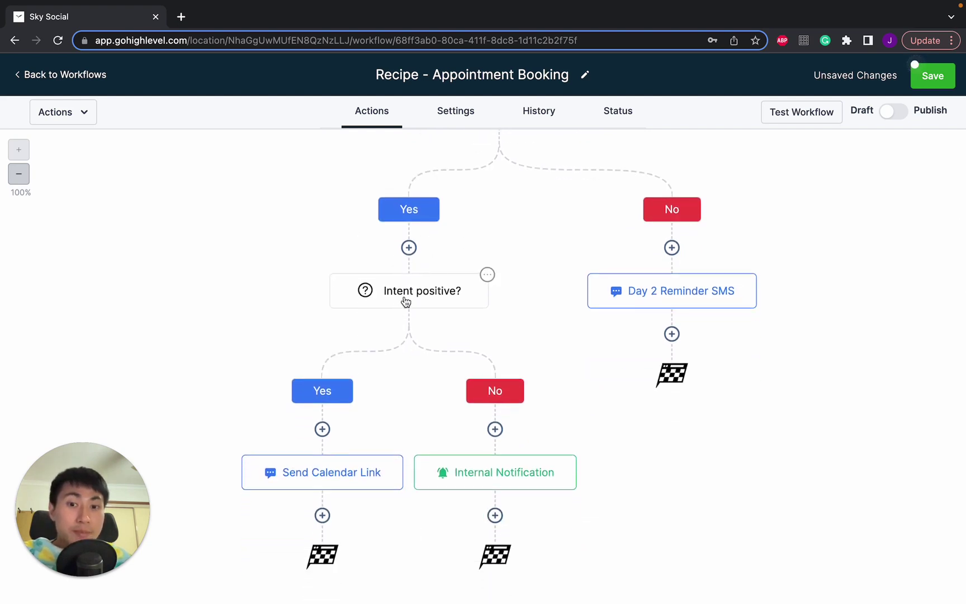
{"action": "mouse_move", "coordinate": [323, 522]}
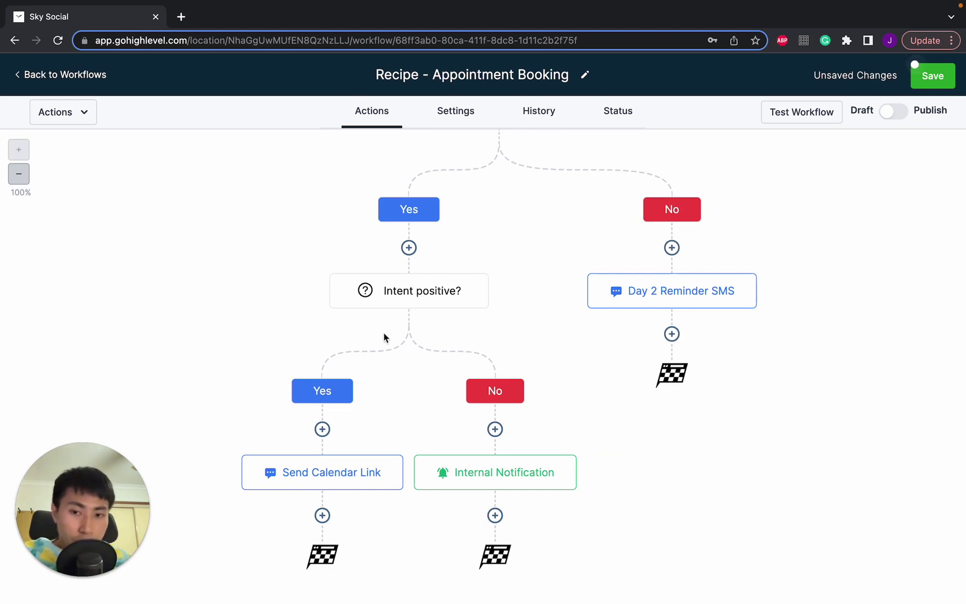
{"action": "mouse_move", "coordinate": [323, 471]}
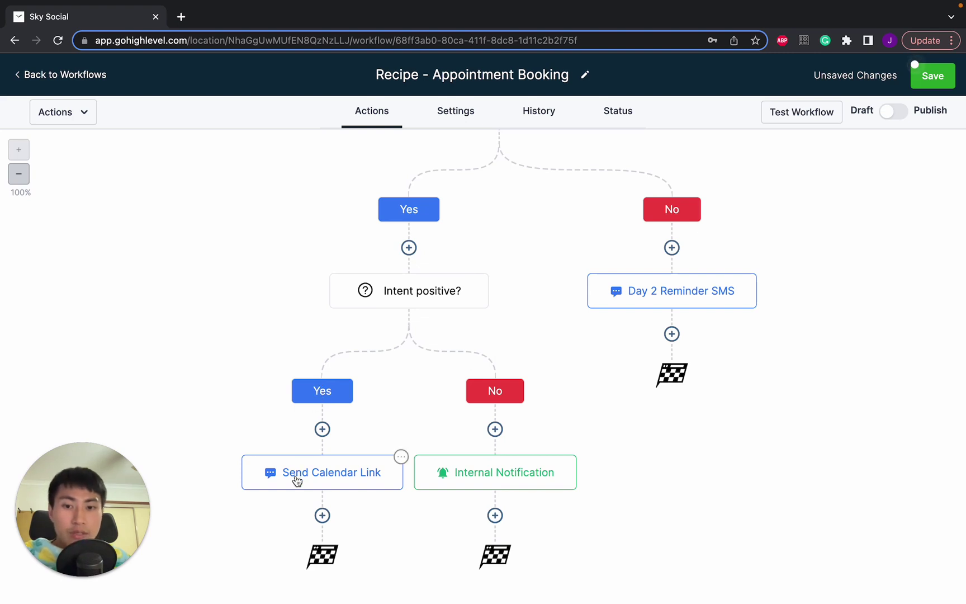
Replace the first sentence with 'Find a time here that suits you best!'
{"action": "left_click", "coordinate": [297, 481]}
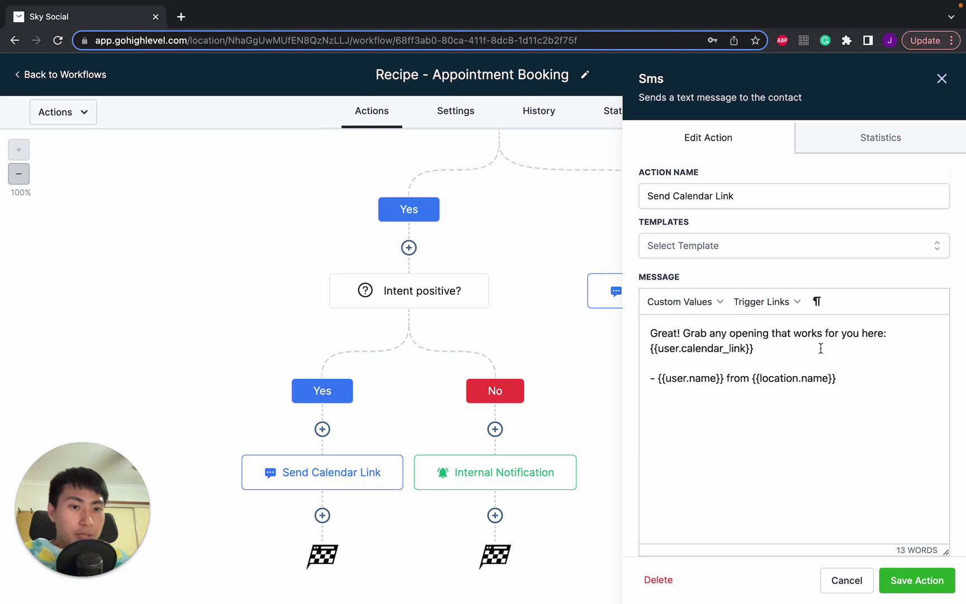
{"action": "left_click", "coordinate": [908, 335]}
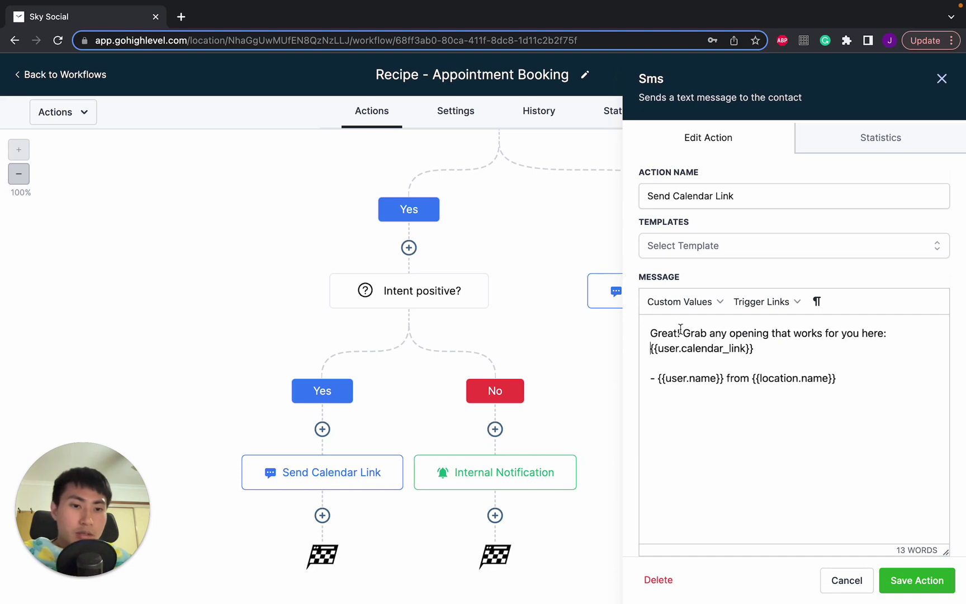
{"action": "left_click_drag", "start_coordinate": [684, 334], "coordinate": [649, 333]}
{"action": "left_click", "coordinate": [881, 333], "text": "shift"}
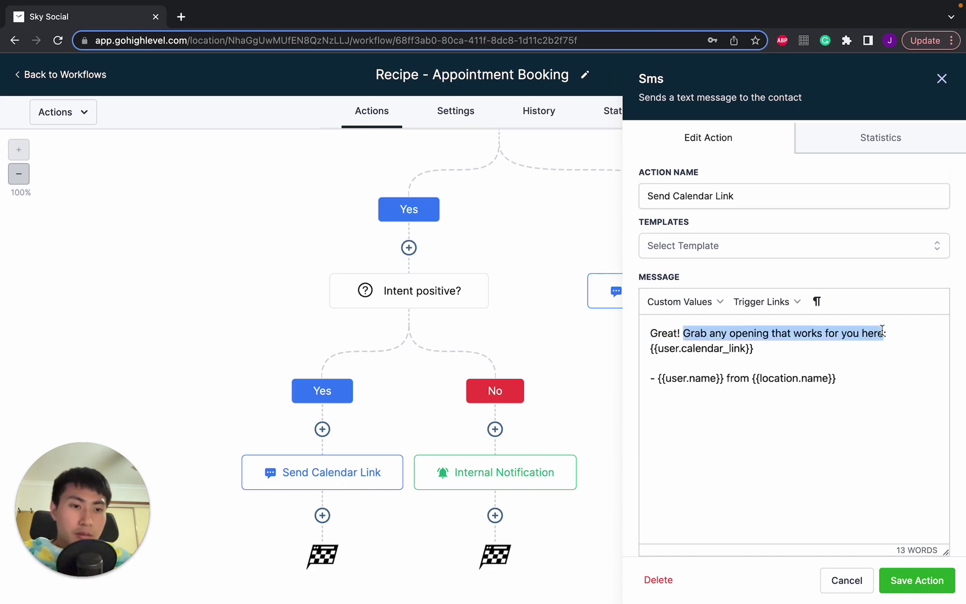
{"action": "type", "text": "Find a "}
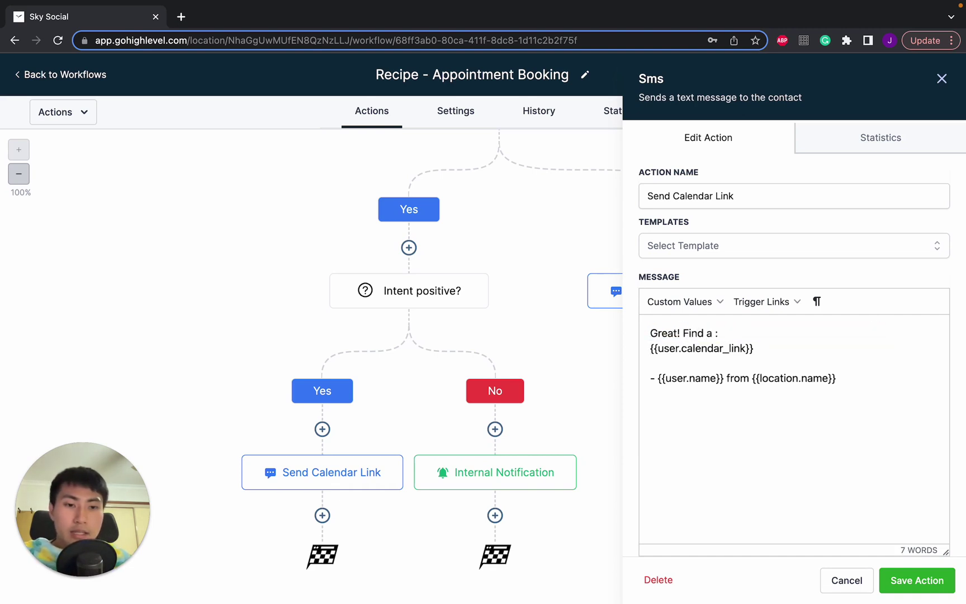
{"action": "type", "text": "time here that "}
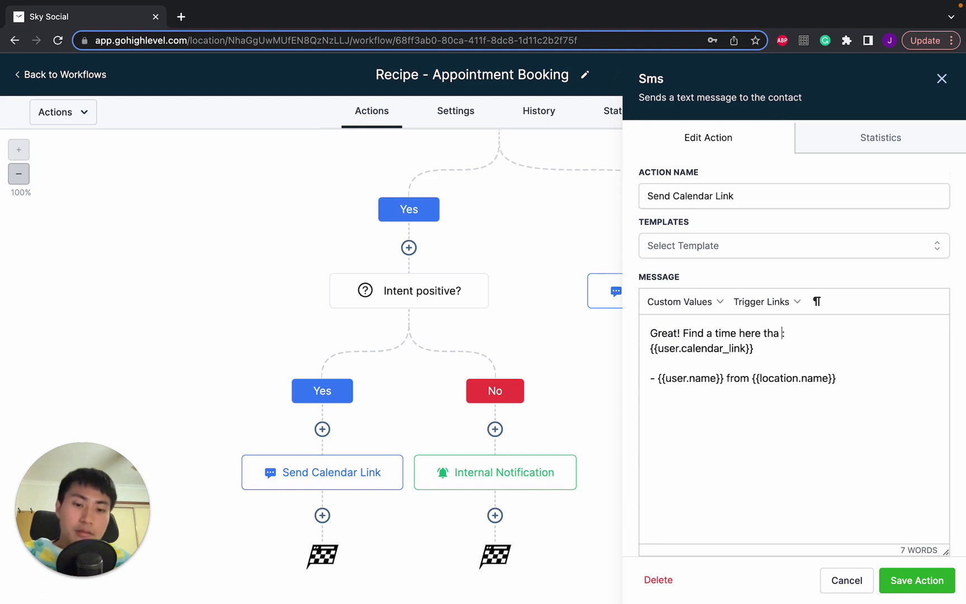
{"action": "type", "text": "suits you be"}
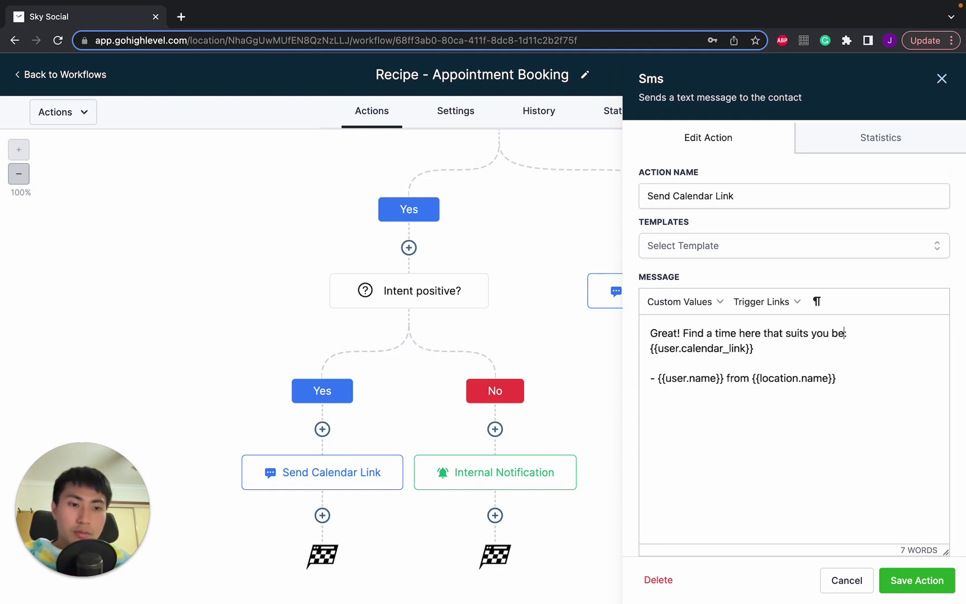
{"action": "type", "text": "st!"}
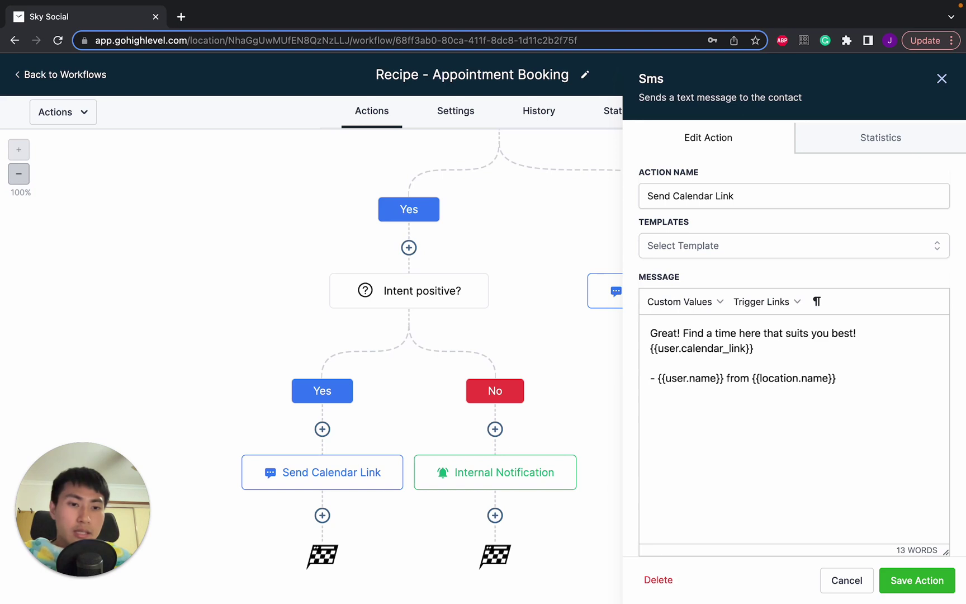
Add the 24h-prior notice line after the calendar link and save the action
{"action": "left_click", "coordinate": [821, 362]}
{"action": "key", "text": "Return"}
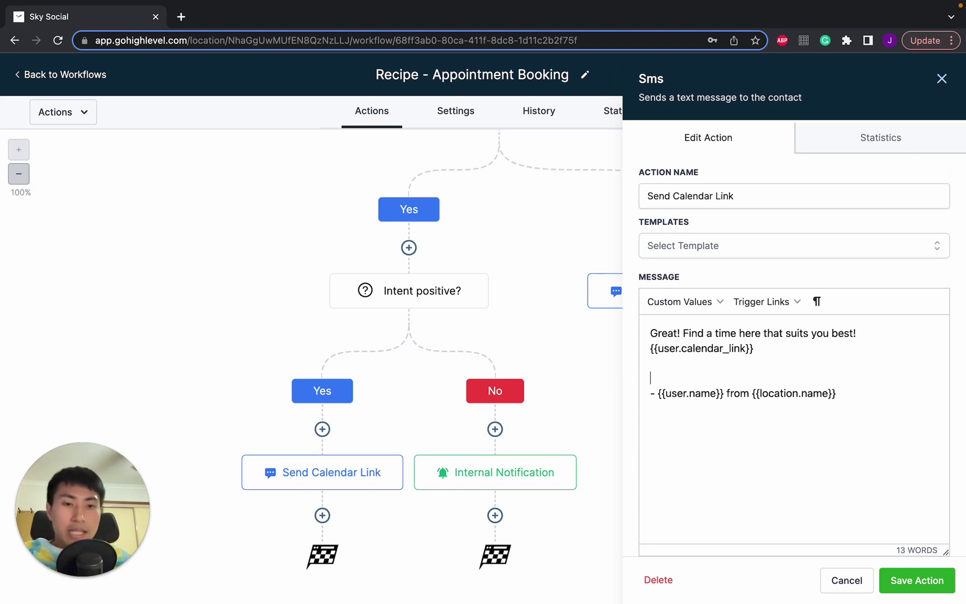
{"action": "type", "text": "If you "}
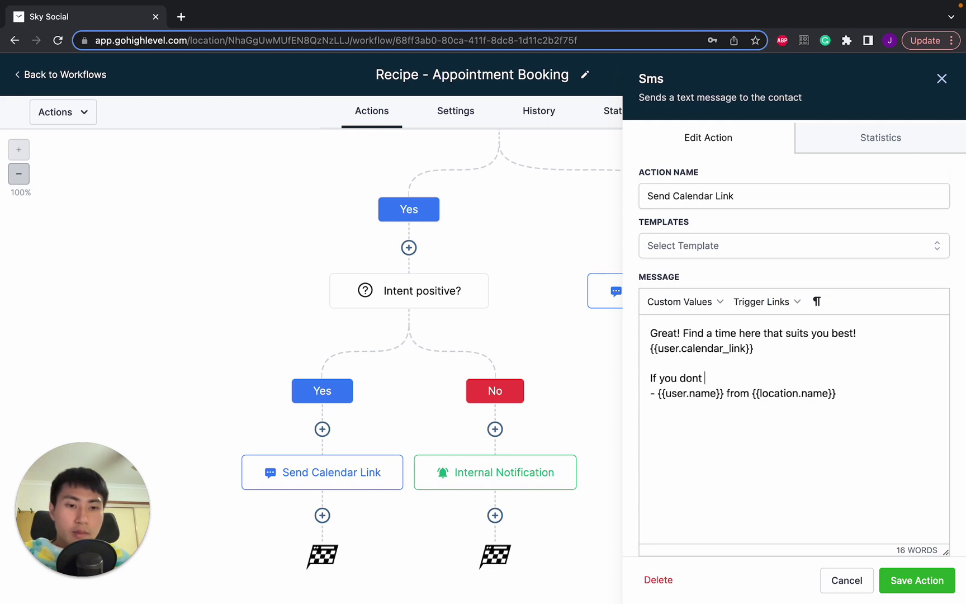
{"action": "type", "text": "are unable to make it "}
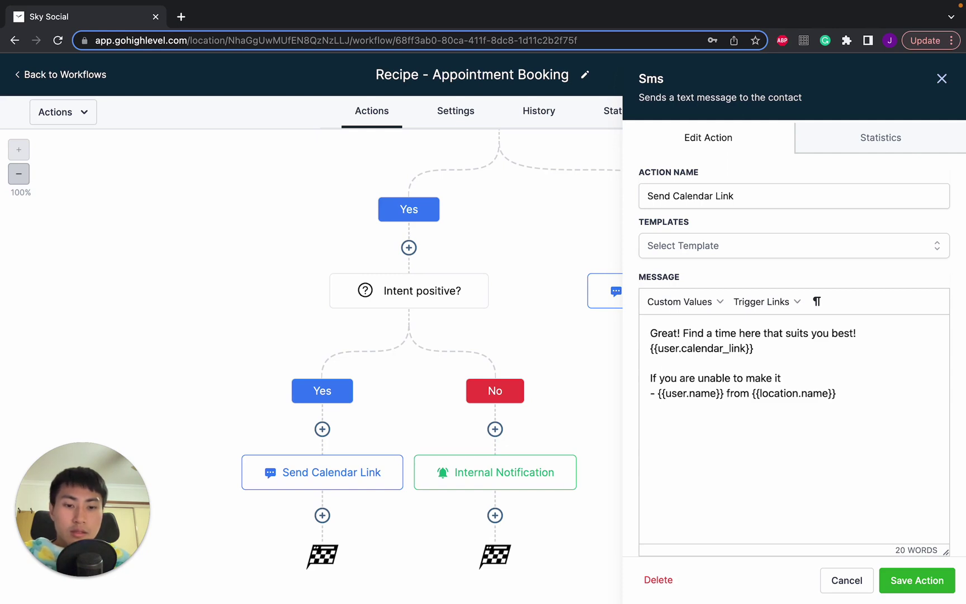
{"action": "type", "text": "to the call, please "}
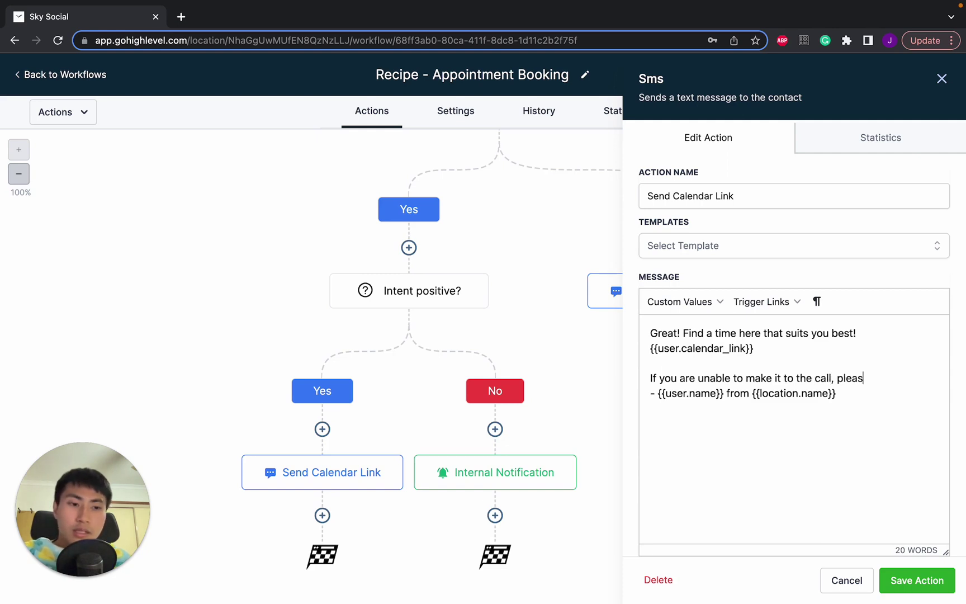
{"action": "type", "text": "let us know"}
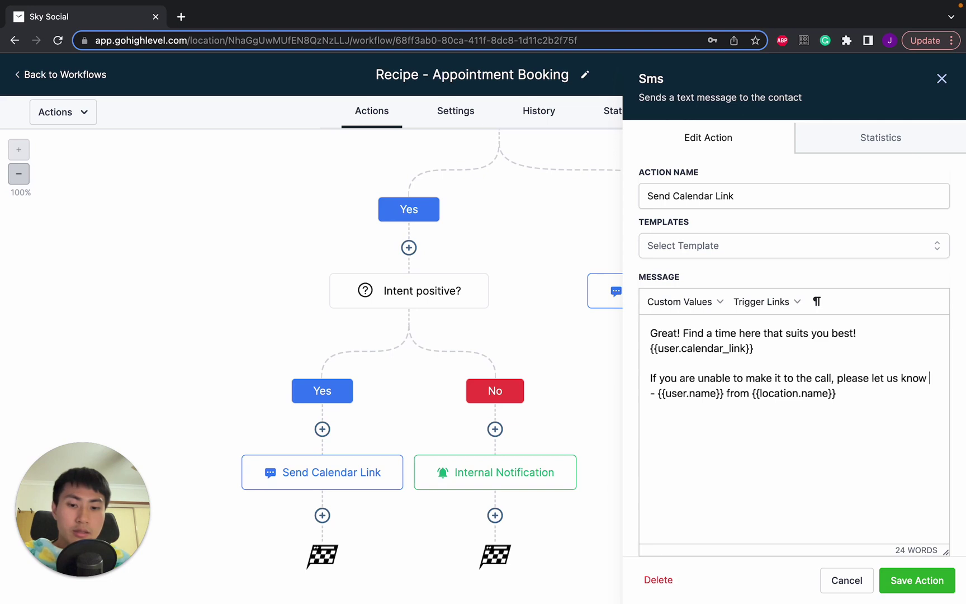
{"action": "type", "text": " 24h prior!"}
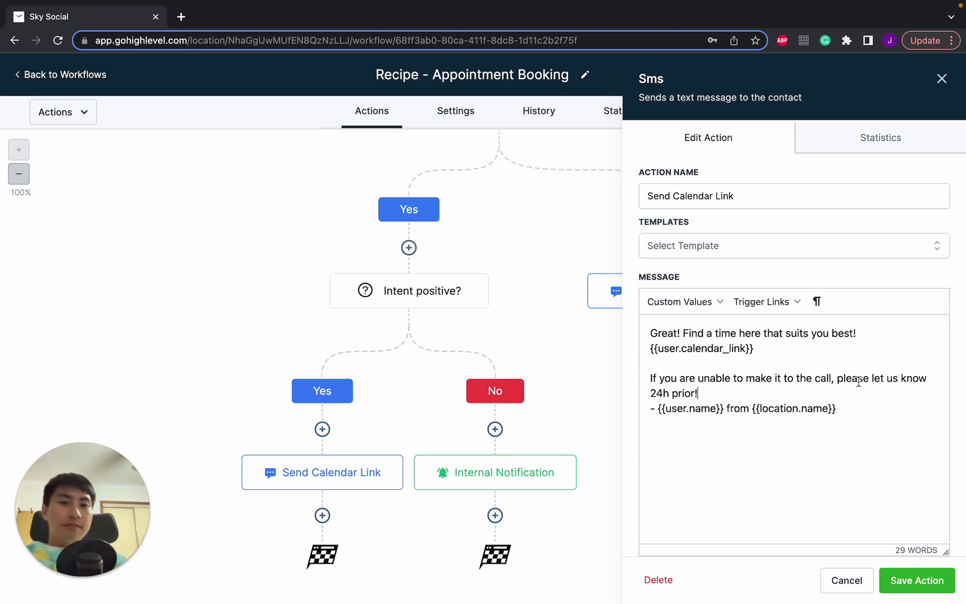
{"action": "left_click", "coordinate": [932, 588]}
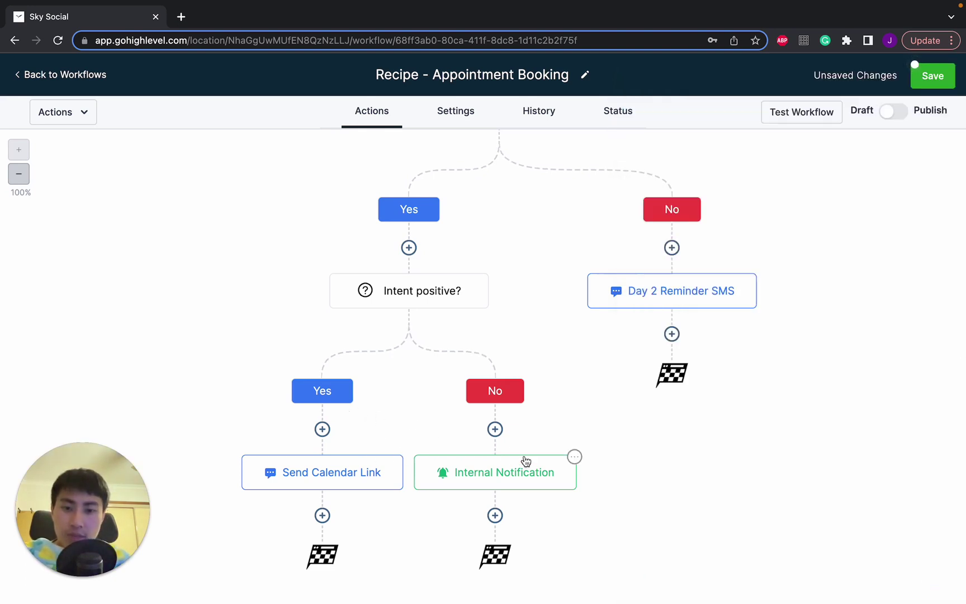
{"action": "mouse_move", "coordinate": [495, 472]}
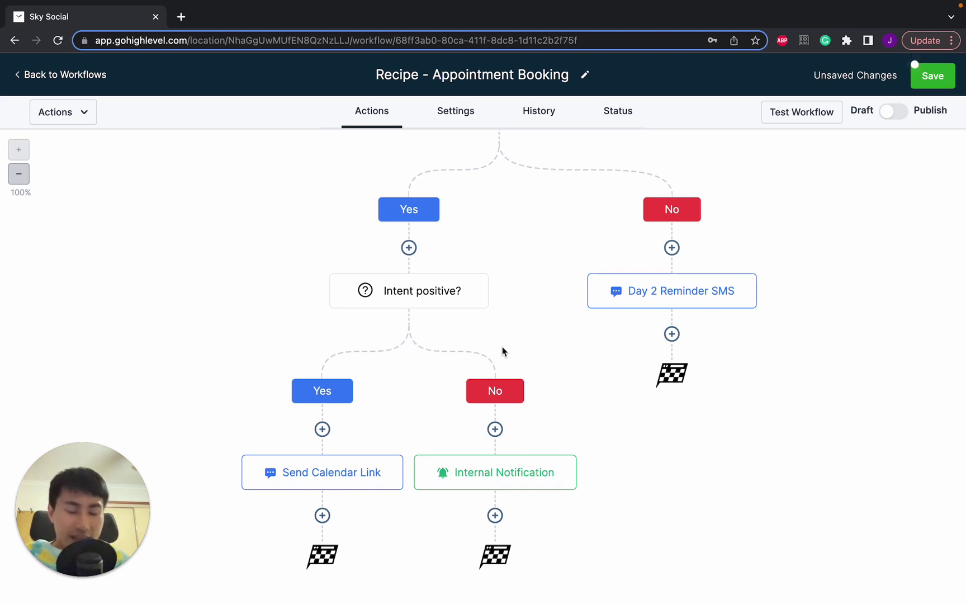
Review the Internal Notification message and close it without changes
{"action": "left_click", "coordinate": [498, 475]}
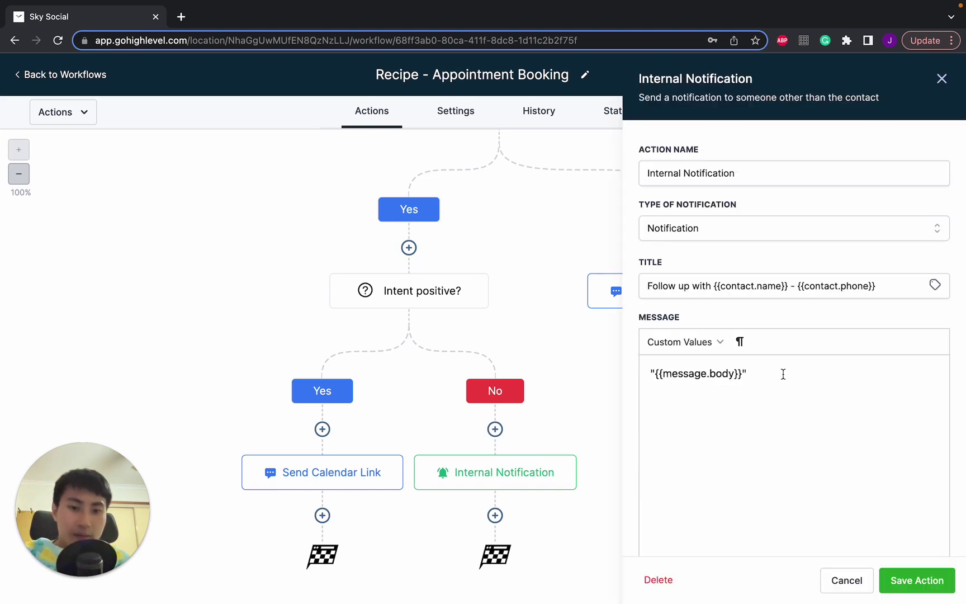
{"action": "left_click", "coordinate": [660, 370], "text": "shift"}
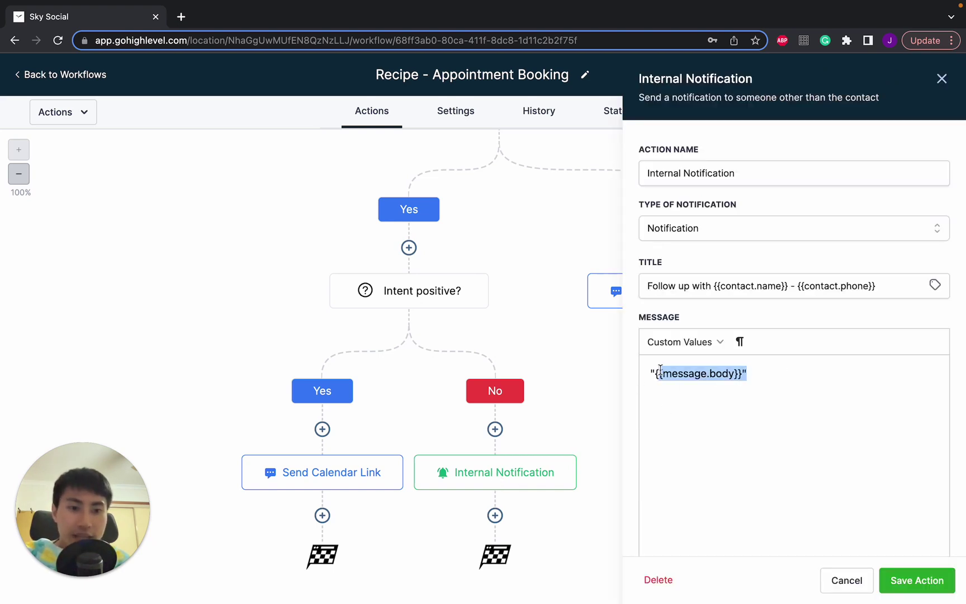
{"action": "key", "text": "Escape"}
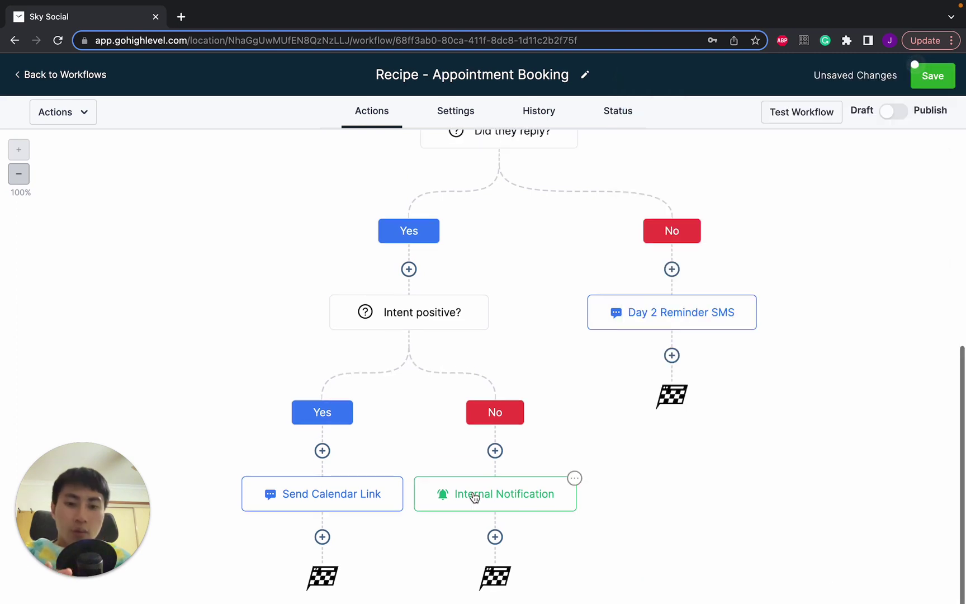
{"action": "left_click", "coordinate": [475, 497]}
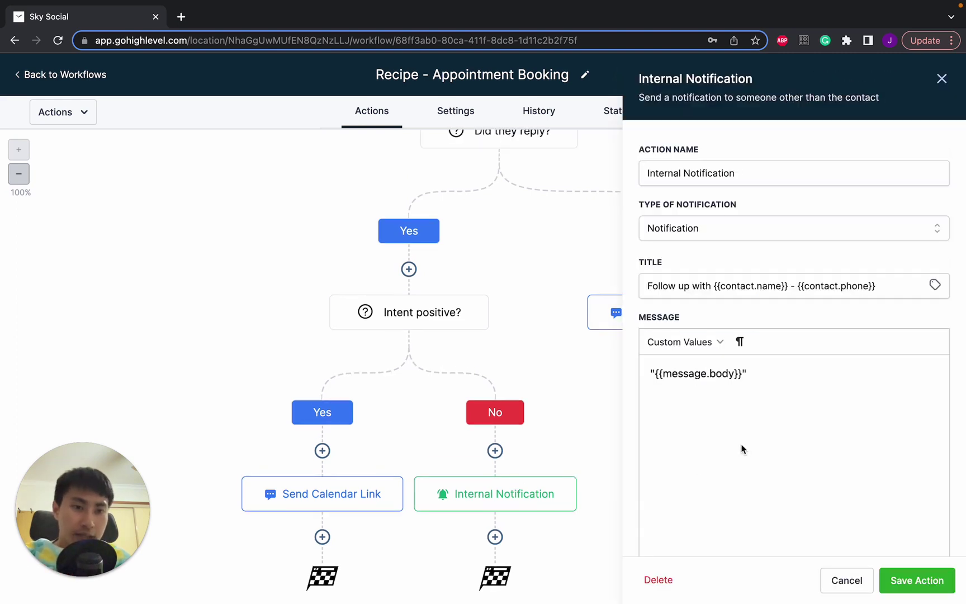
{"action": "left_click", "coordinate": [656, 374]}
{"action": "key", "text": "shift+Left"}
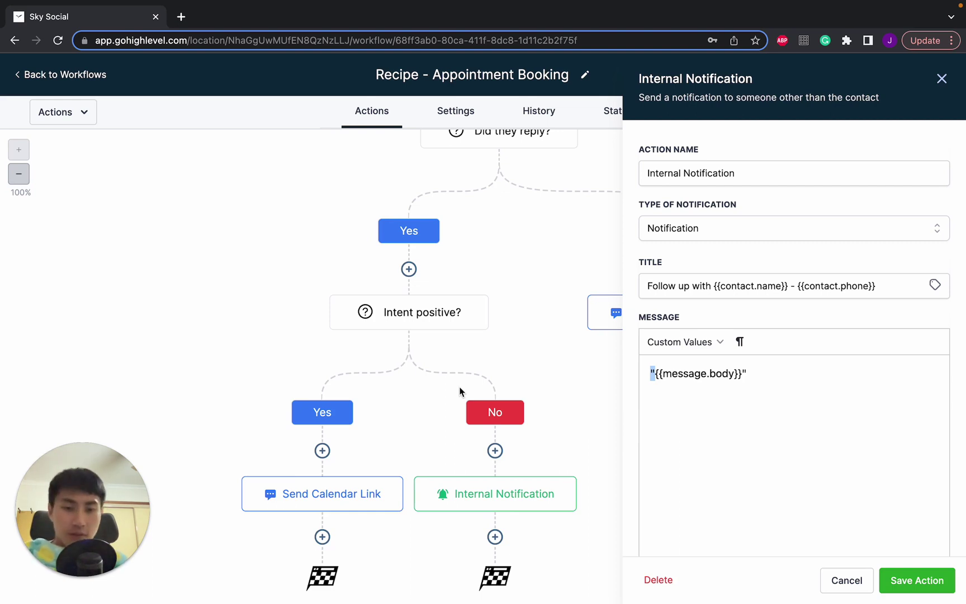
{"action": "left_click", "coordinate": [614, 515]}
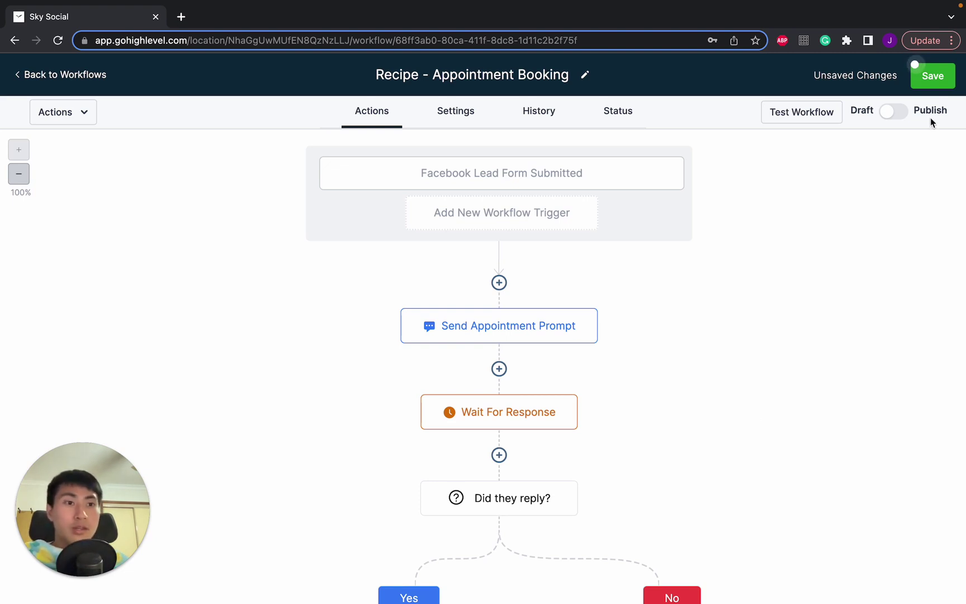
Save the whole Appointment Booking workflow and dismiss the Saved confirmation
{"action": "left_click", "coordinate": [944, 75]}
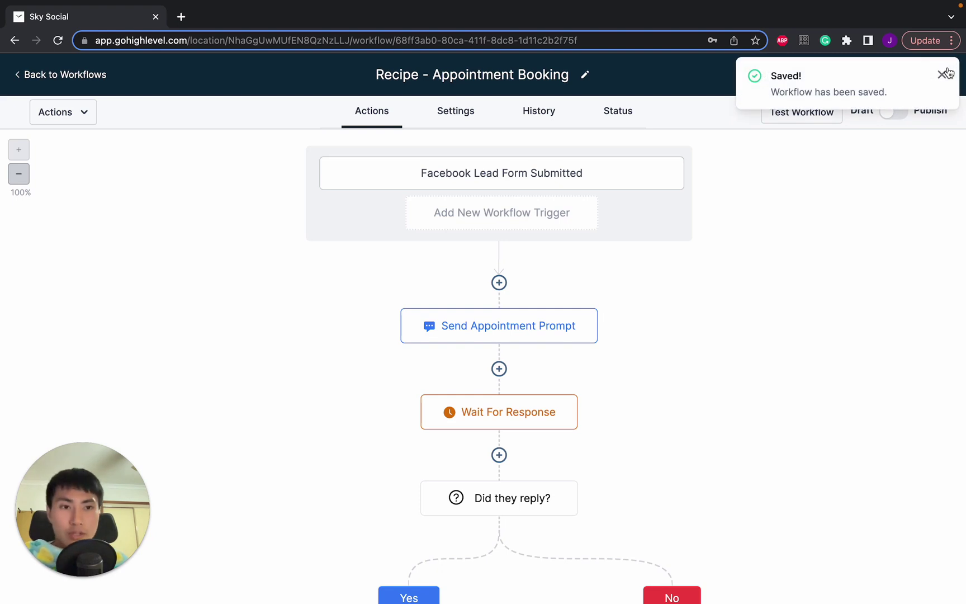
{"action": "left_click", "coordinate": [945, 74]}
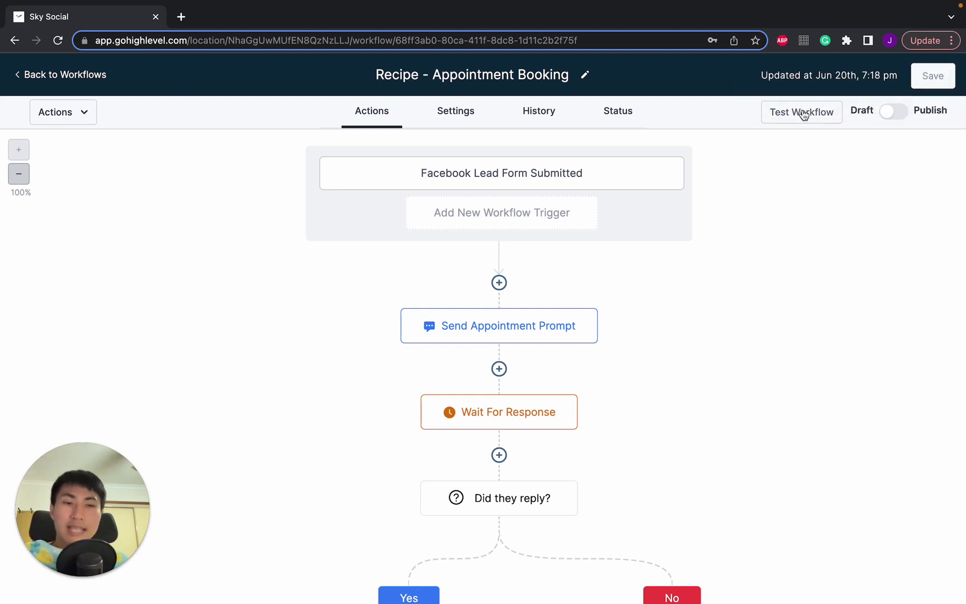
Start a test run and pick one contact from the Select Contact list
{"action": "left_click", "coordinate": [804, 114]}
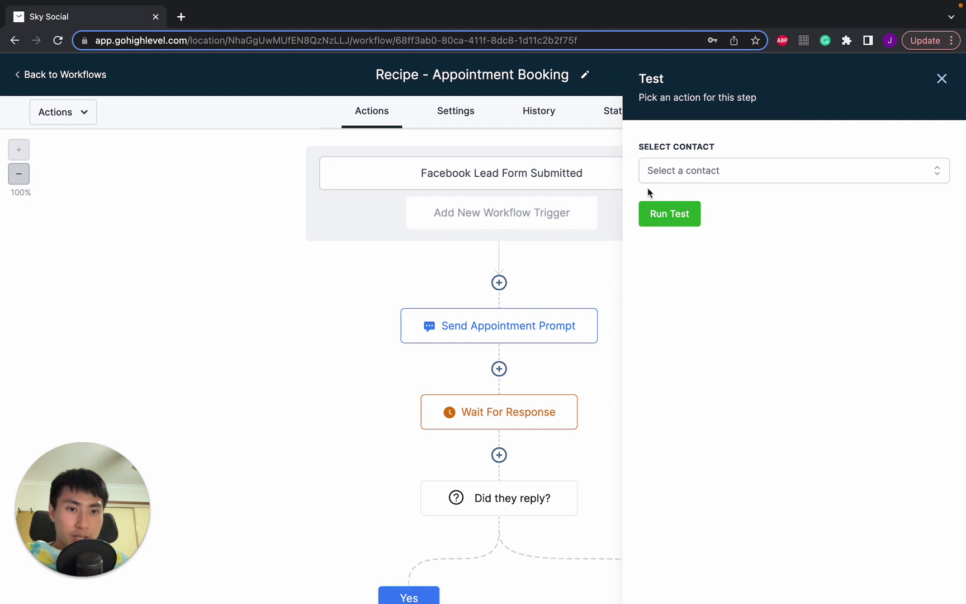
{"action": "left_click", "coordinate": [732, 170]}
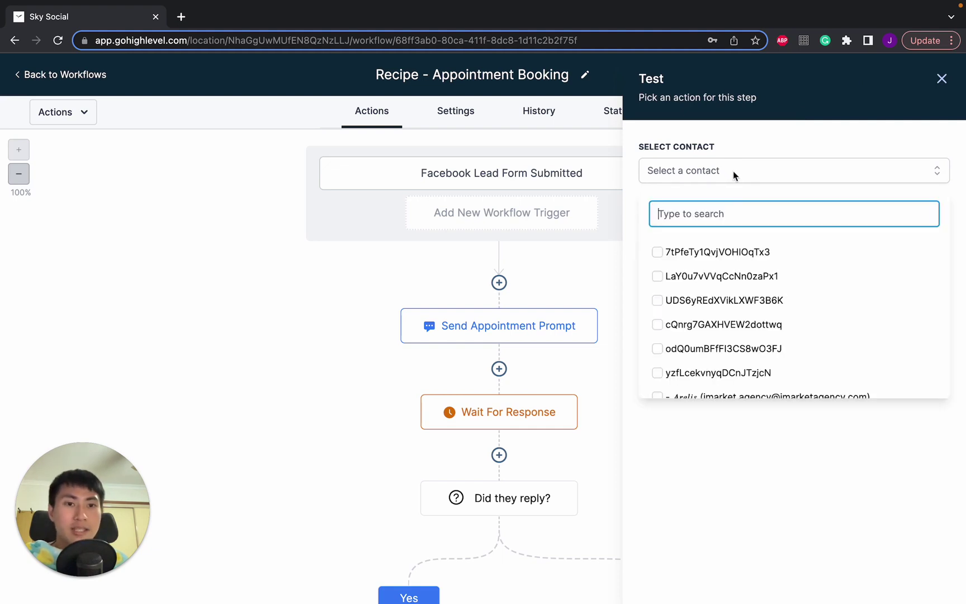
{"action": "scroll", "coordinate": [733, 291], "scroll_direction": "down", "scroll_amount": 2}
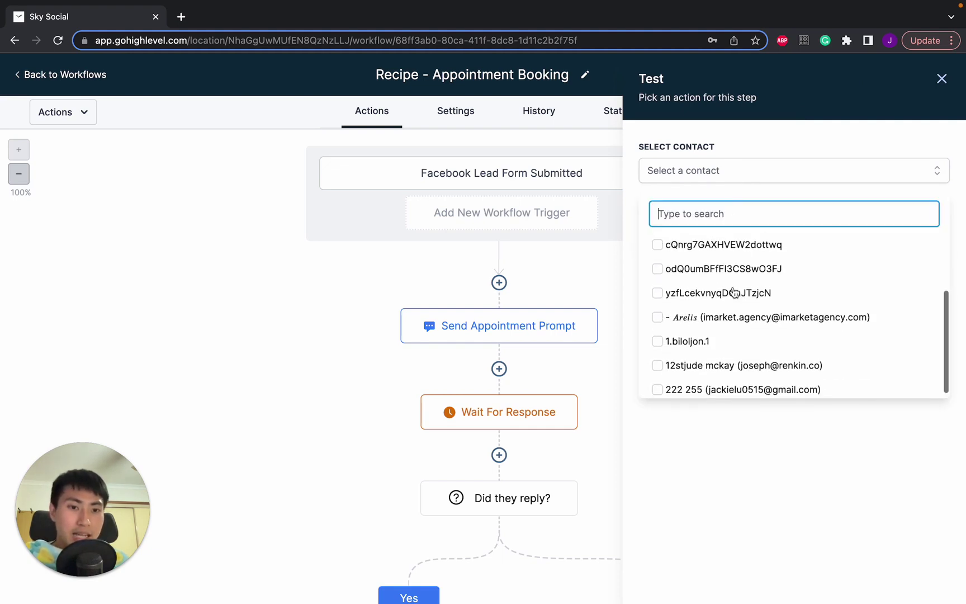
{"action": "left_click", "coordinate": [658, 385]}
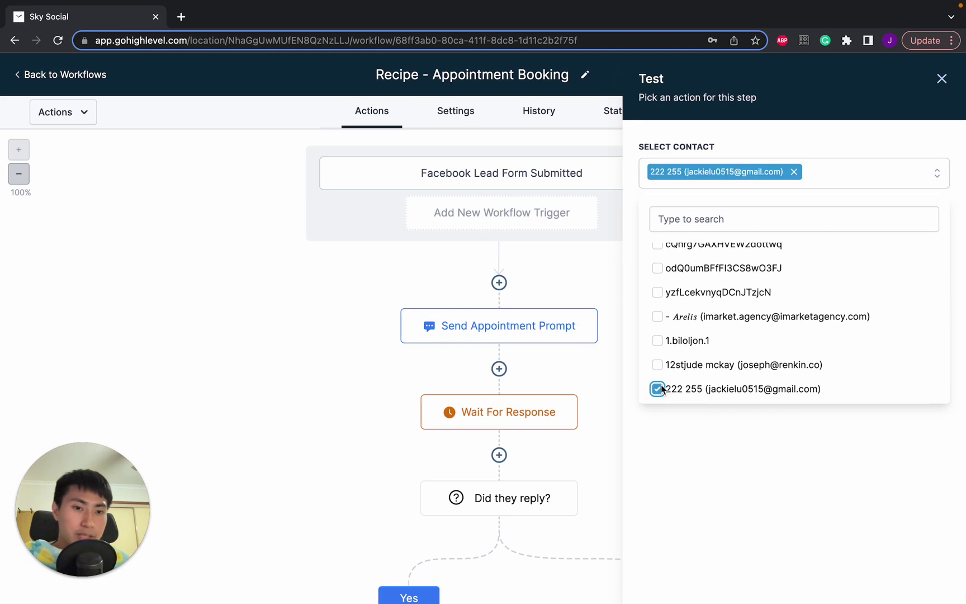
{"action": "left_click", "coordinate": [713, 503]}
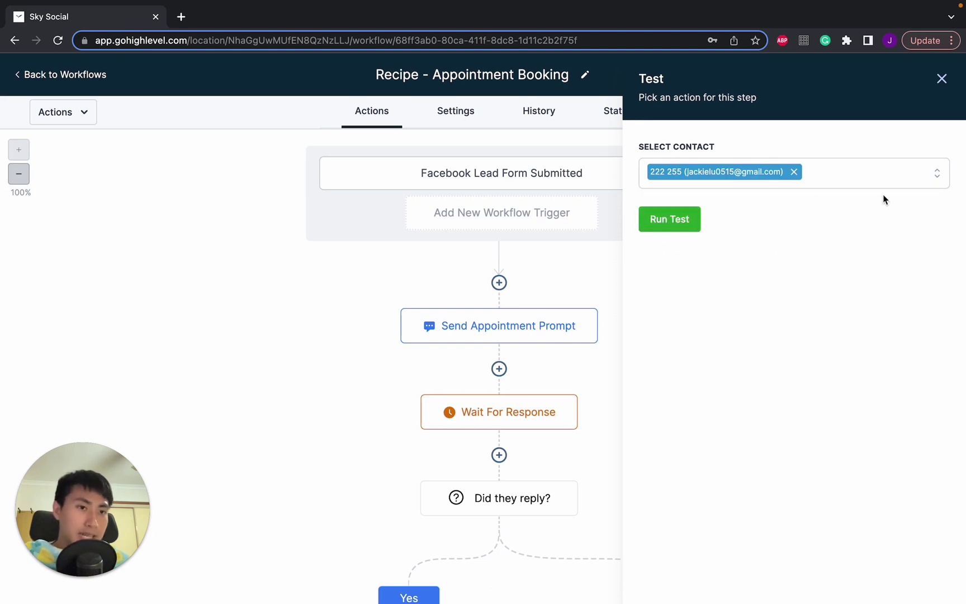